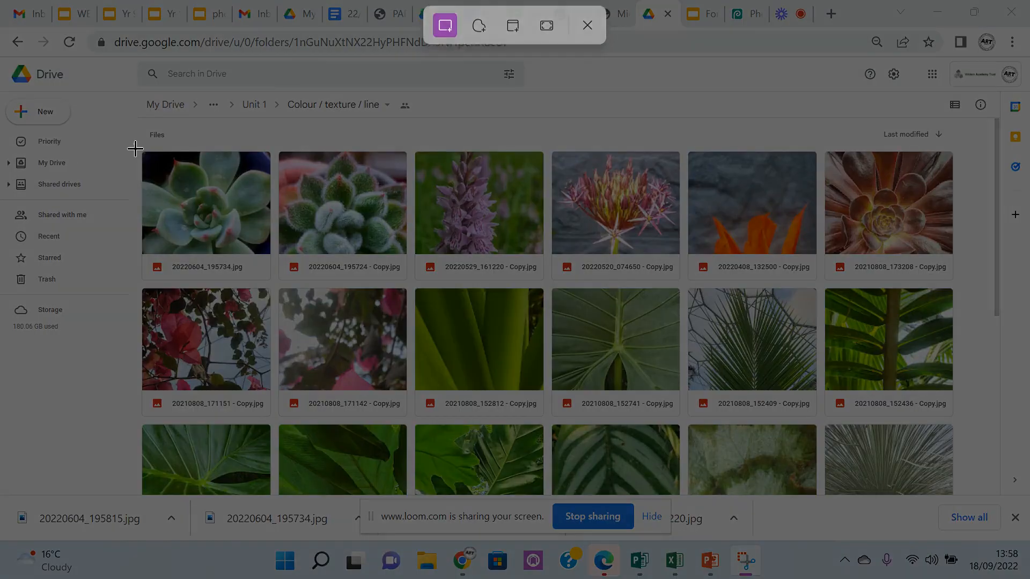
Snip the first two rows of photos in the Drive folder and switch to Photopea
{"action": "left_click_drag", "start_coordinate": [138, 145], "coordinate": [959, 418]}
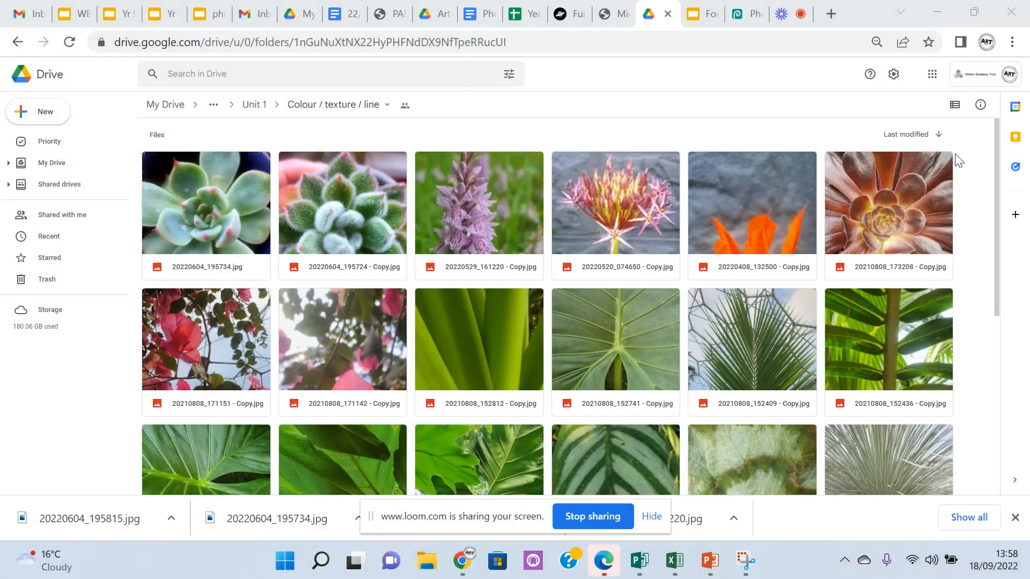
{"action": "left_click", "coordinate": [749, 15]}
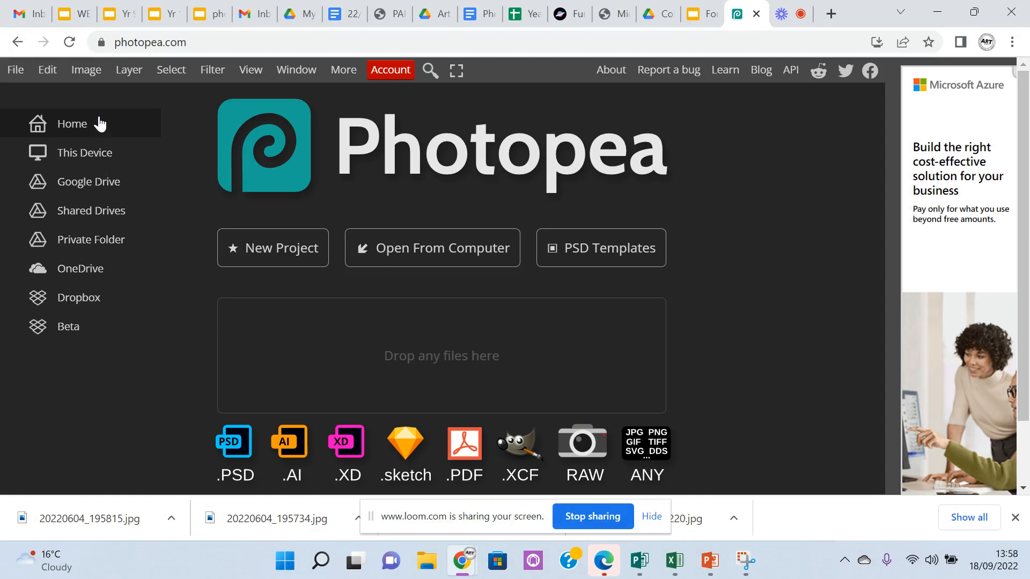
Start a new project named "Contact sheet 1" using the HD screen preset of 1280 x 720 px
{"action": "left_click", "coordinate": [257, 255]}
{"action": "left_click", "coordinate": [188, 146]}
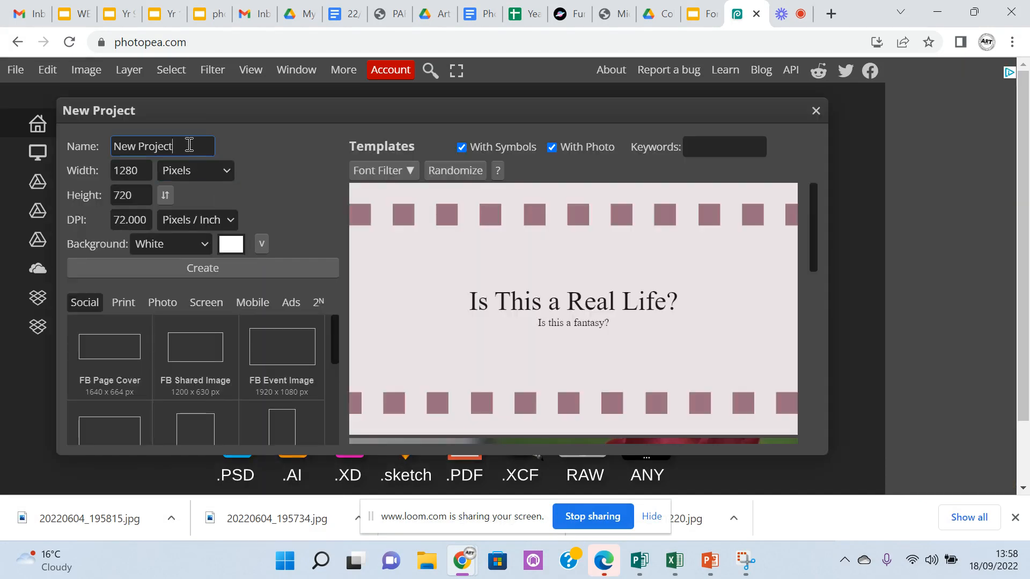
{"action": "left_click_drag", "start_coordinate": [189, 146], "coordinate": [3, 153]}
{"action": "type", "text": "Contact sheet 1"}
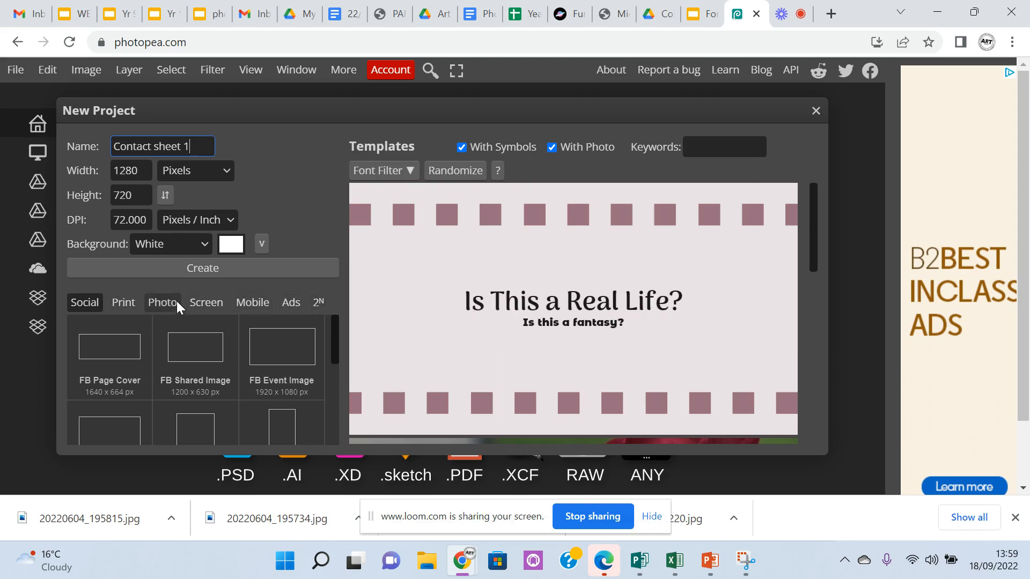
{"action": "left_click", "coordinate": [123, 303]}
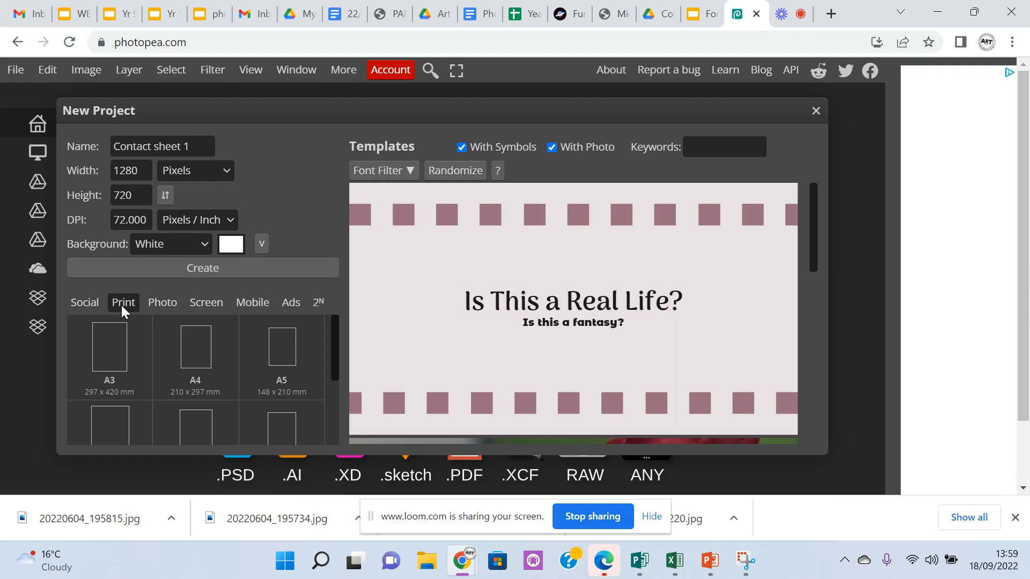
{"action": "left_click", "coordinate": [202, 303]}
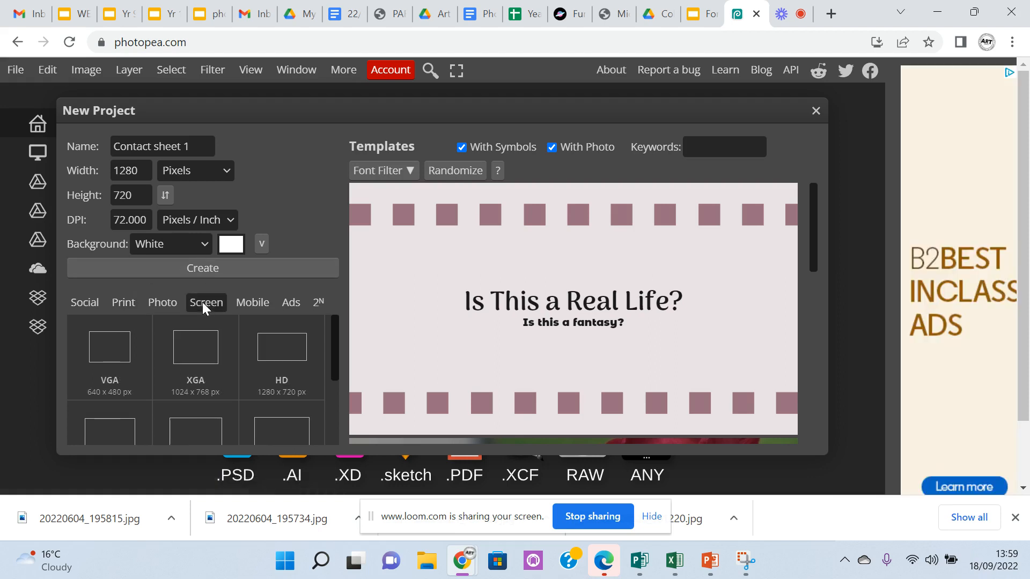
{"action": "left_click", "coordinate": [276, 352]}
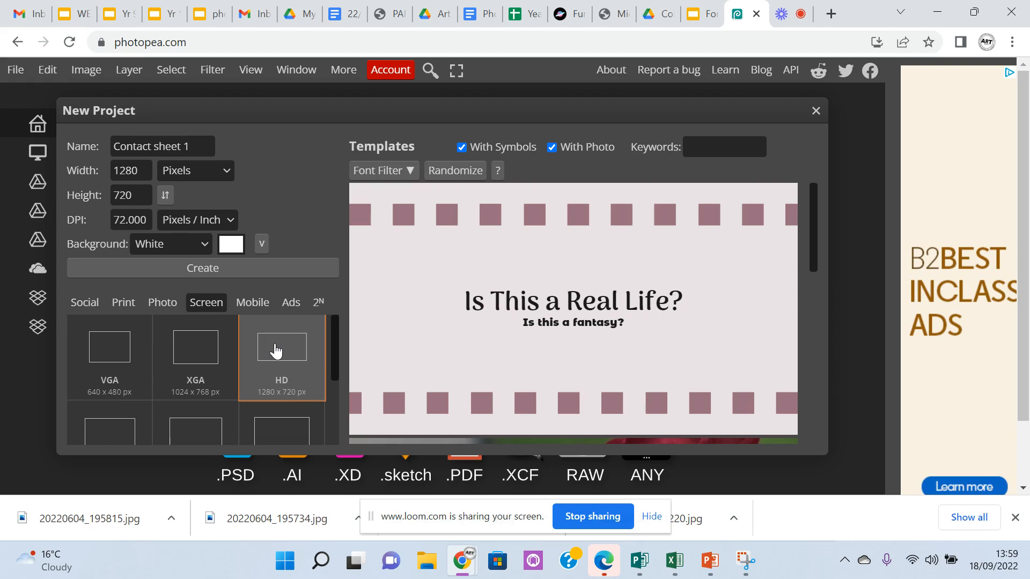
Set the new project's background to the near-black colour 040303
{"action": "left_click", "coordinate": [231, 245]}
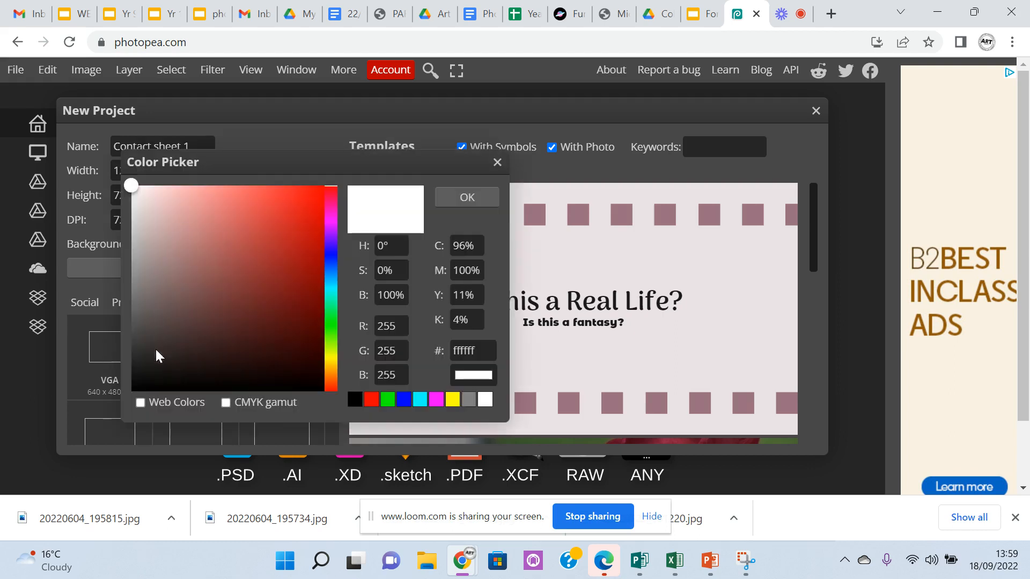
{"action": "left_click", "coordinate": [141, 388]}
{"action": "left_click", "coordinate": [449, 202]}
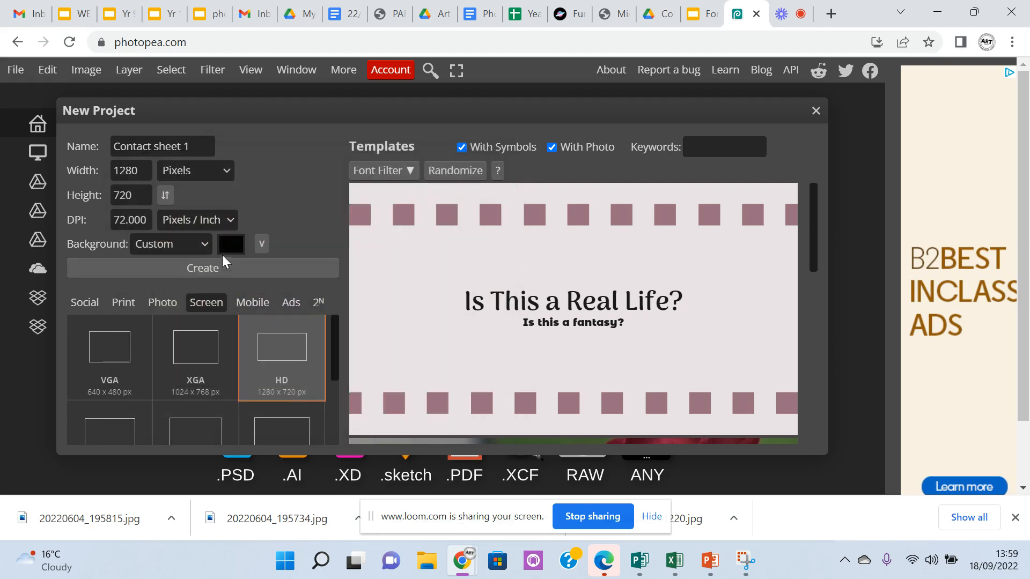
Change the custom background to a very pale pink and create the project
{"action": "left_click", "coordinate": [237, 246]}
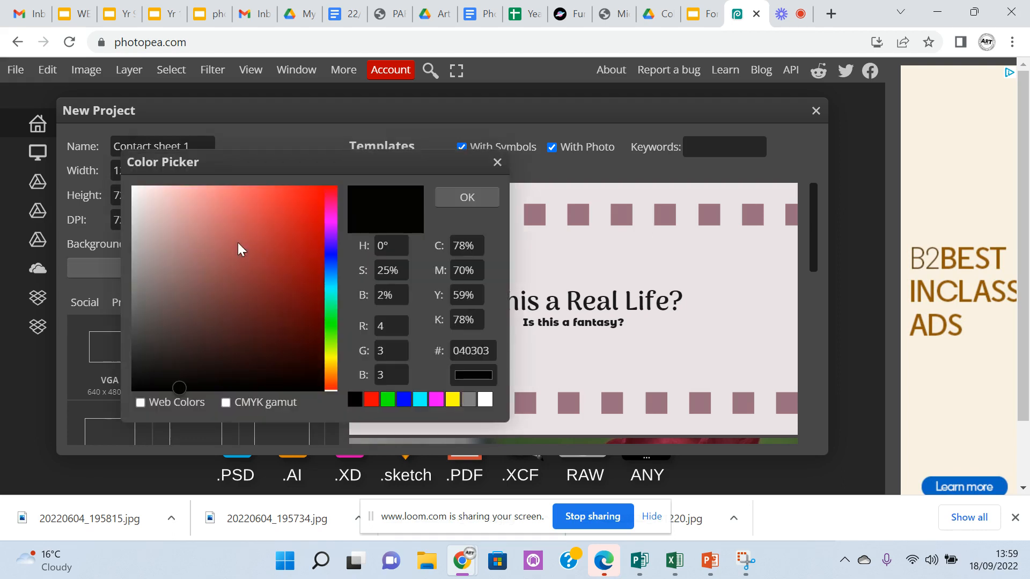
{"action": "left_click", "coordinate": [141, 194]}
{"action": "left_click", "coordinate": [454, 199]}
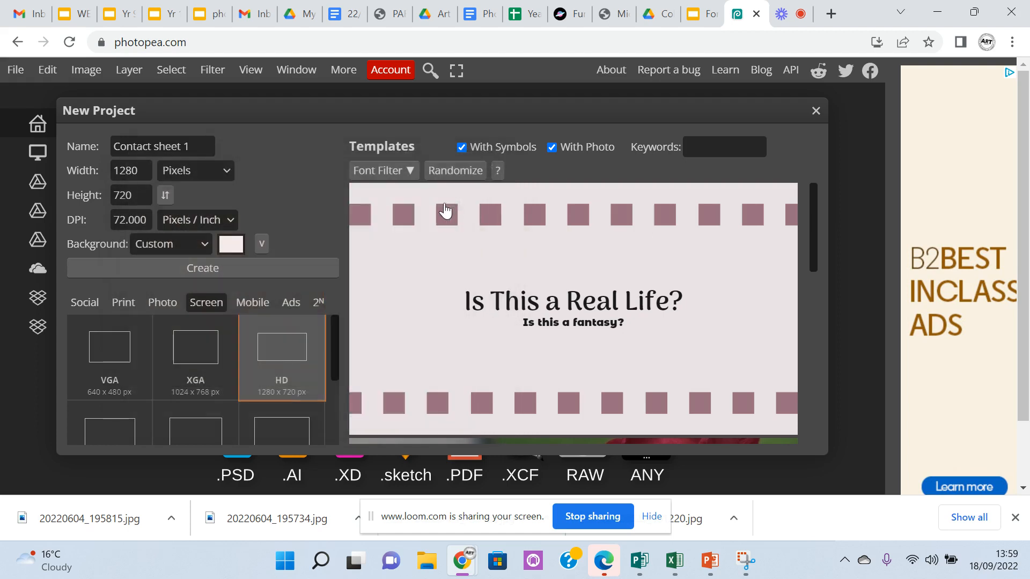
{"action": "left_click", "coordinate": [212, 268]}
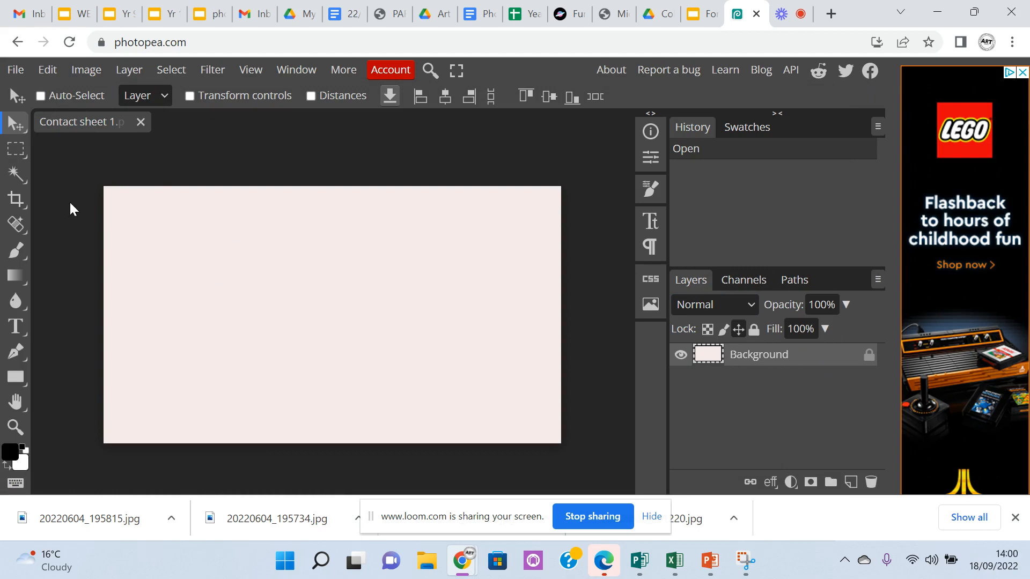
Paste the snipped photo rows, allowing clipboard access, and scale them to about 79% across the upper part of the canvas
{"action": "key", "text": "ctrl+v"}
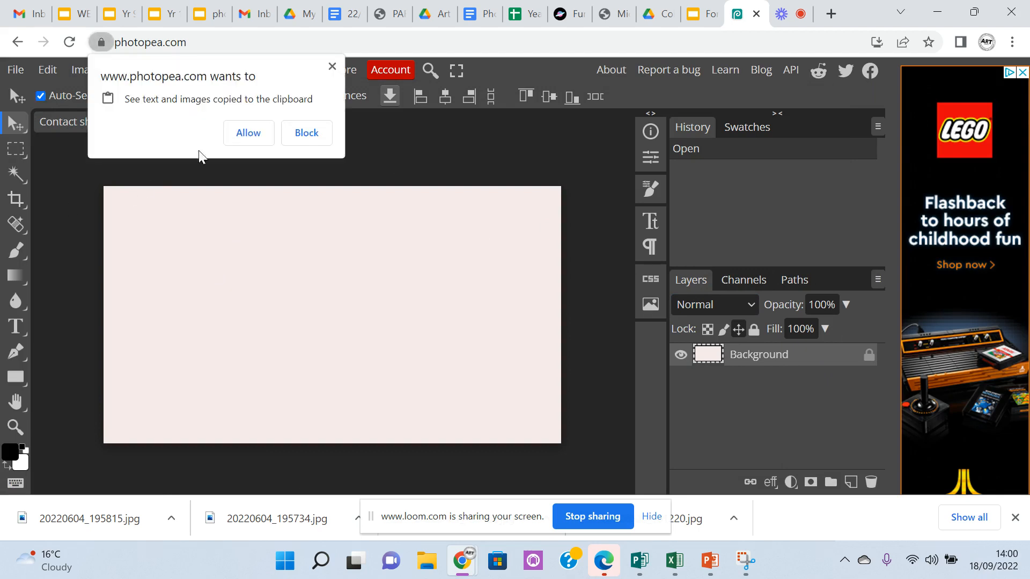
{"action": "left_click", "coordinate": [263, 137]}
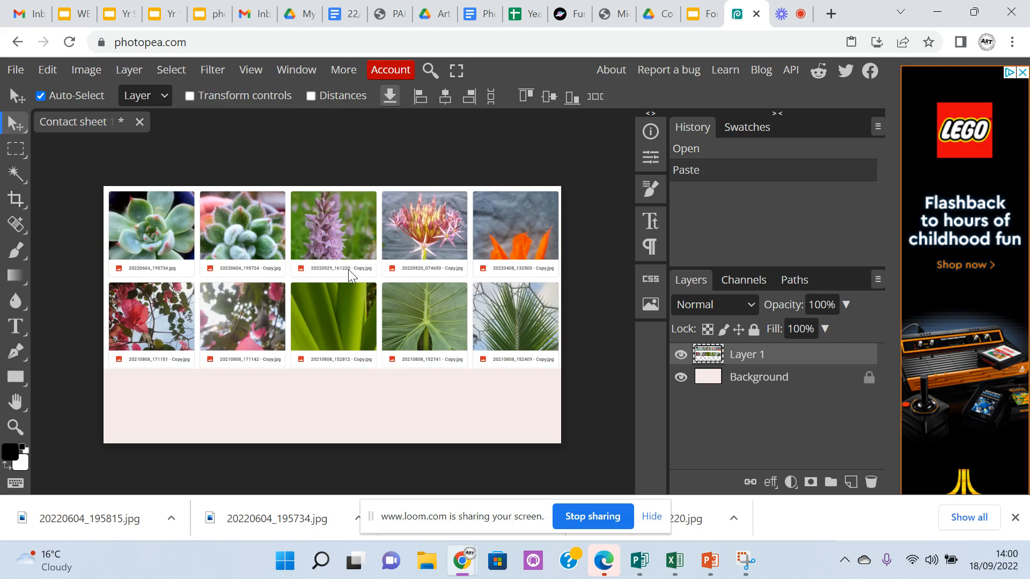
{"action": "left_click", "coordinate": [49, 71]}
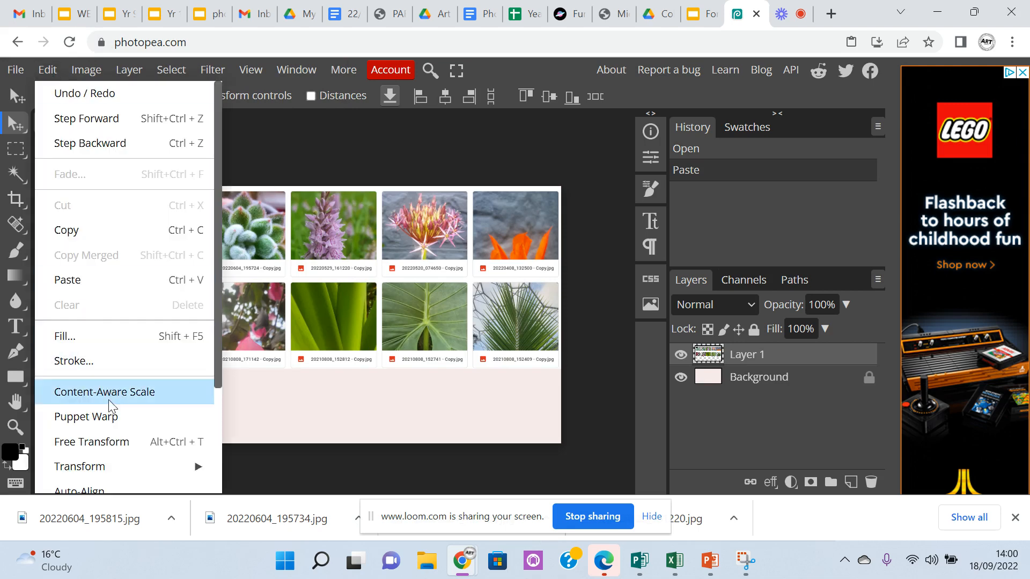
{"action": "mouse_move", "coordinate": [99, 467]}
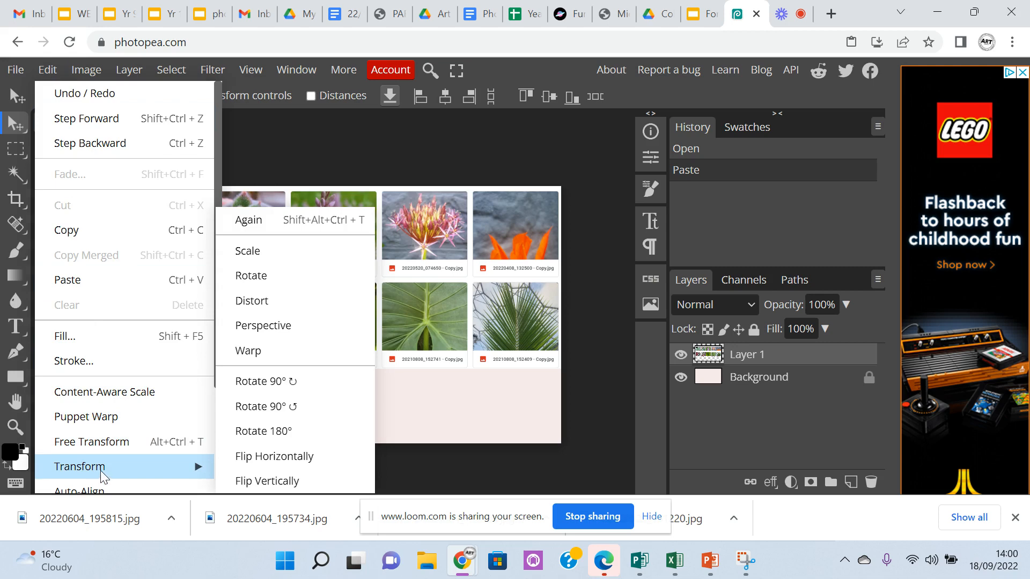
{"action": "left_click", "coordinate": [247, 251]}
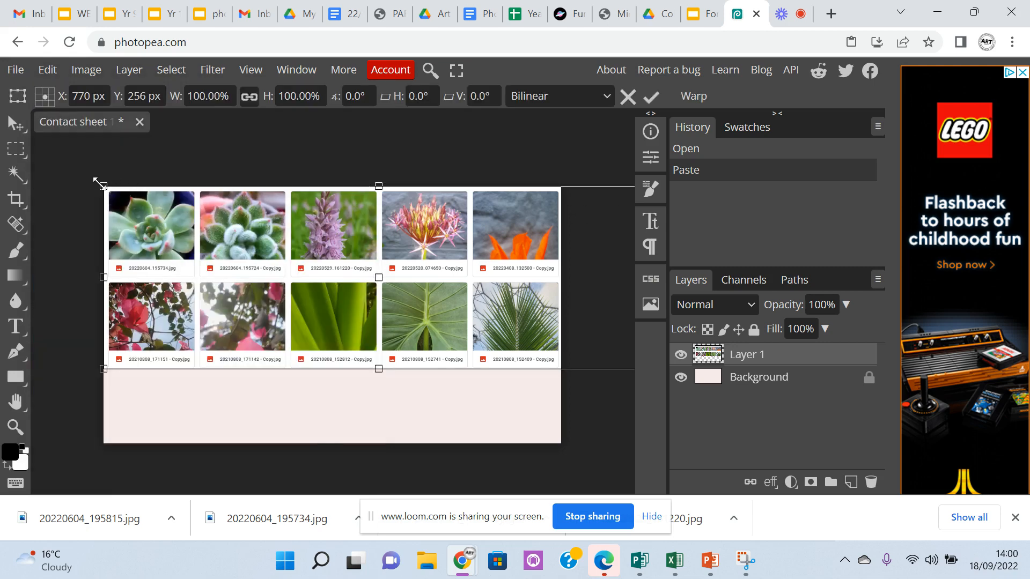
{"action": "left_click_drag", "start_coordinate": [99, 184], "coordinate": [219, 222]}
{"action": "left_click_drag", "start_coordinate": [309, 264], "coordinate": [190, 223]}
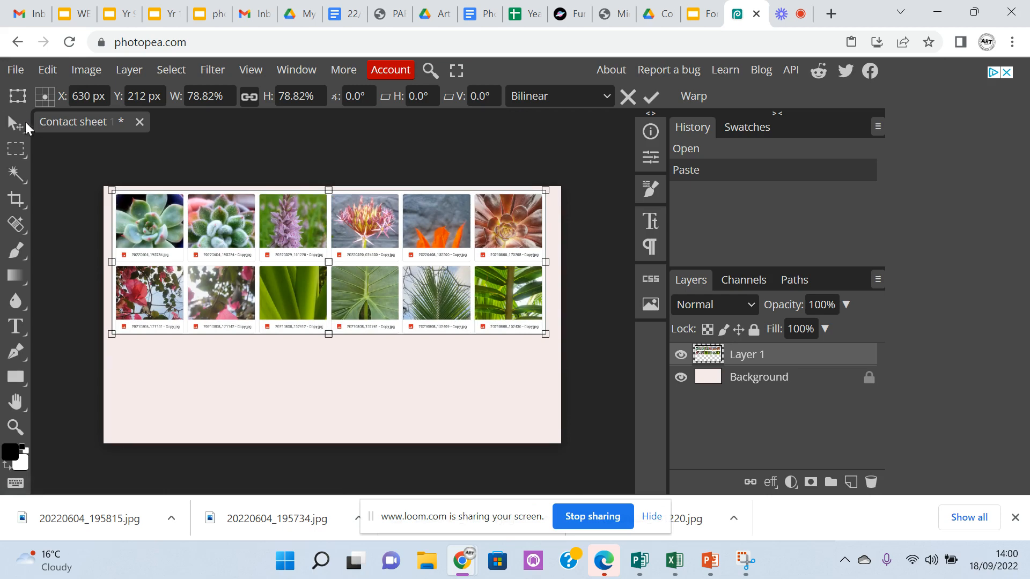
{"action": "left_click", "coordinate": [24, 124]}
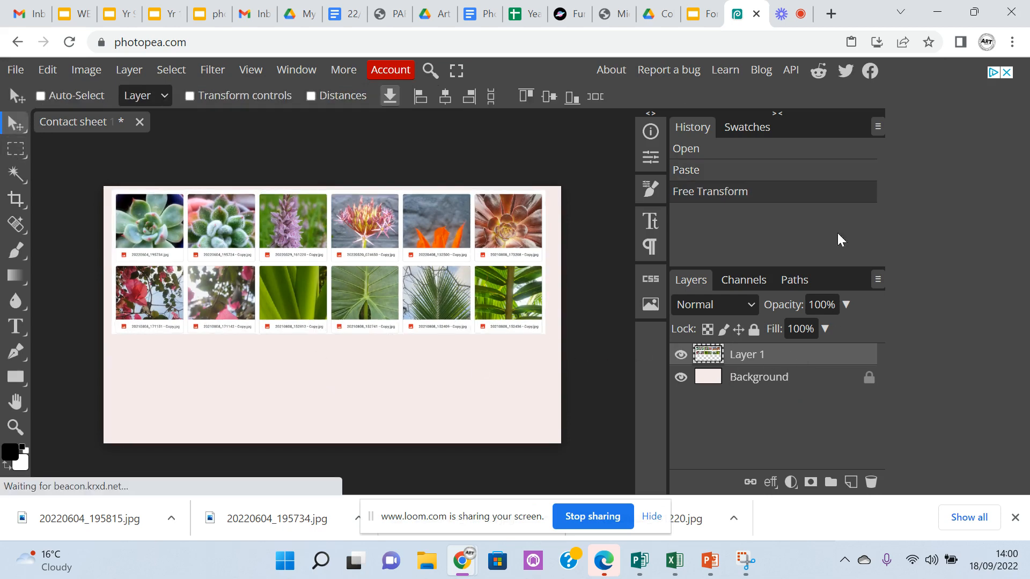
Return to the Drive folder and capture the third and fourth rows of photos with the Snipping Tool
{"action": "left_click", "coordinate": [658, 15]}
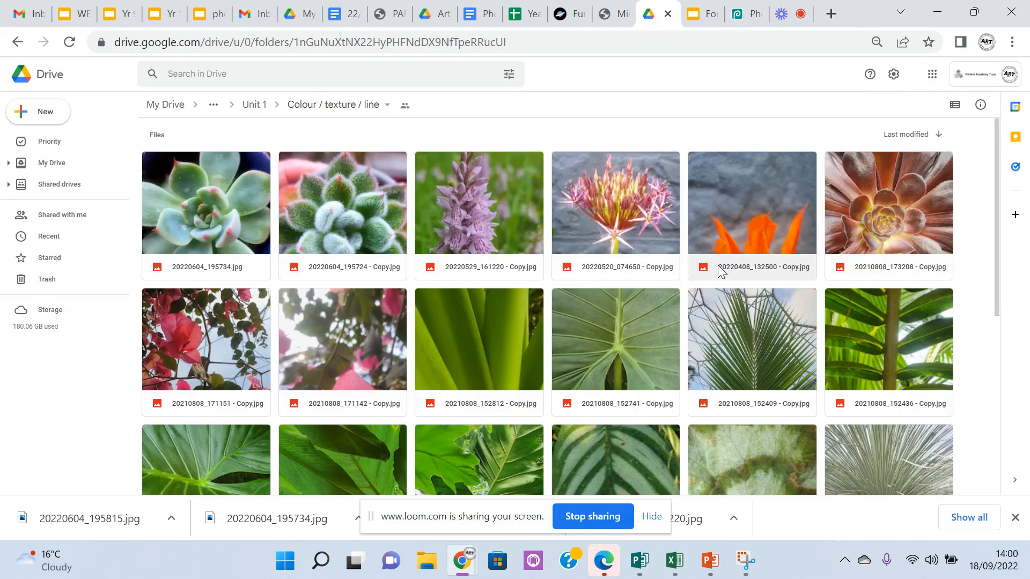
{"action": "scroll", "coordinate": [774, 293], "scroll_direction": "down", "scroll_amount": 5}
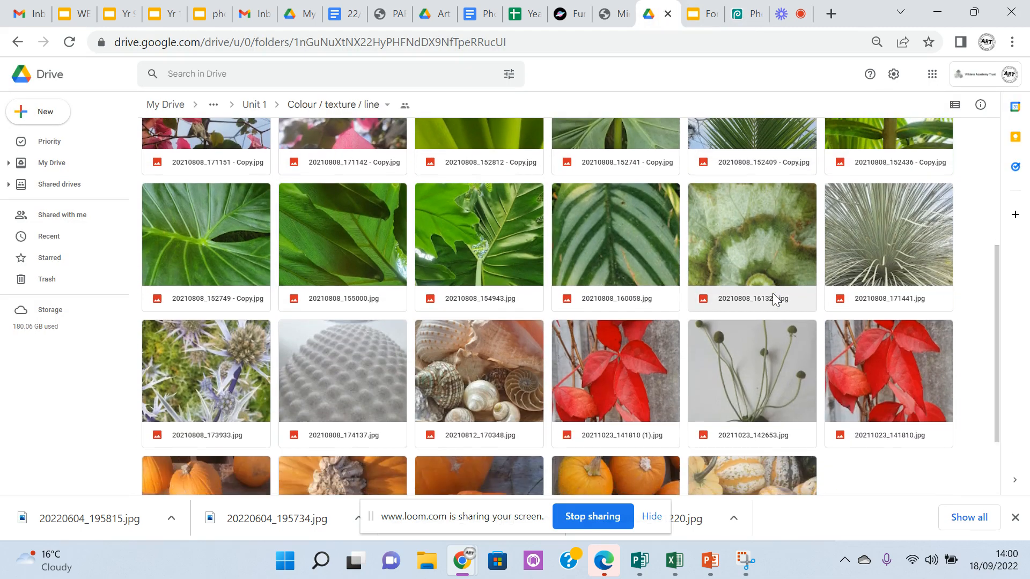
{"action": "left_click", "coordinate": [322, 561]}
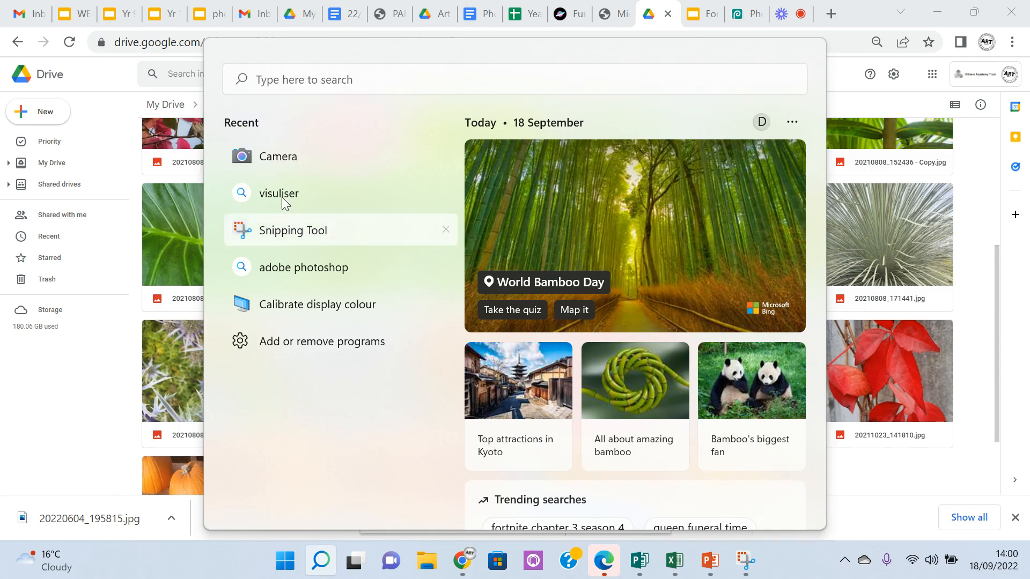
{"action": "left_click", "coordinate": [277, 230]}
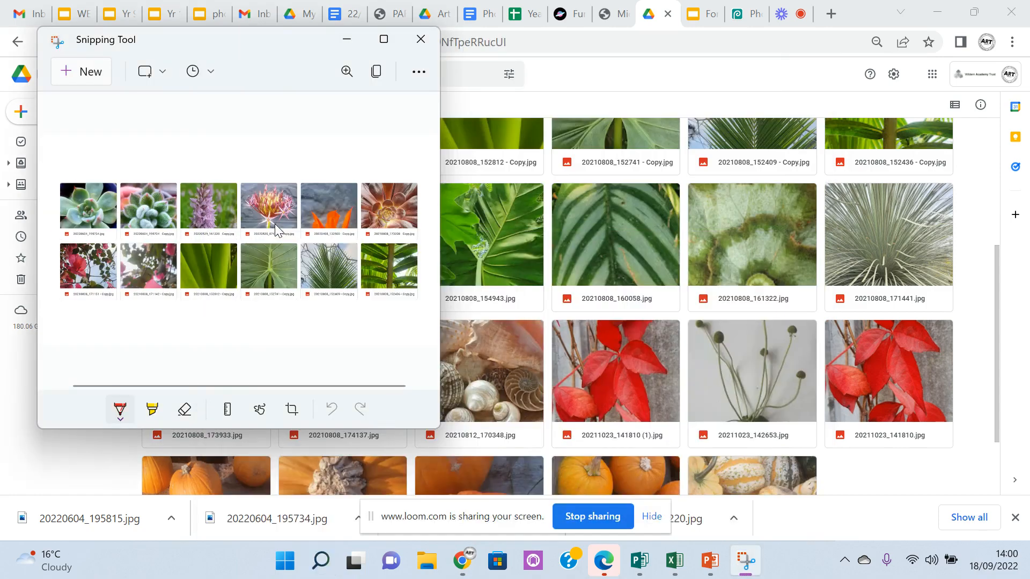
{"action": "left_click", "coordinate": [80, 74]}
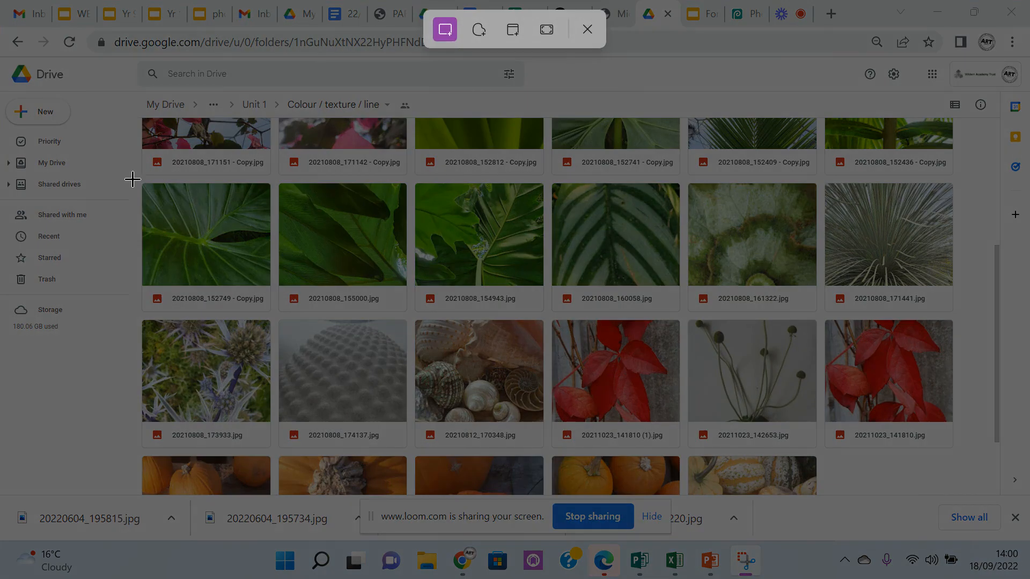
{"action": "left_click_drag", "start_coordinate": [136, 181], "coordinate": [964, 446]}
Paste the second snip into the Photopea contact sheet and scale it to about 61%, placed below the first photo block
{"action": "left_click", "coordinate": [747, 13]}
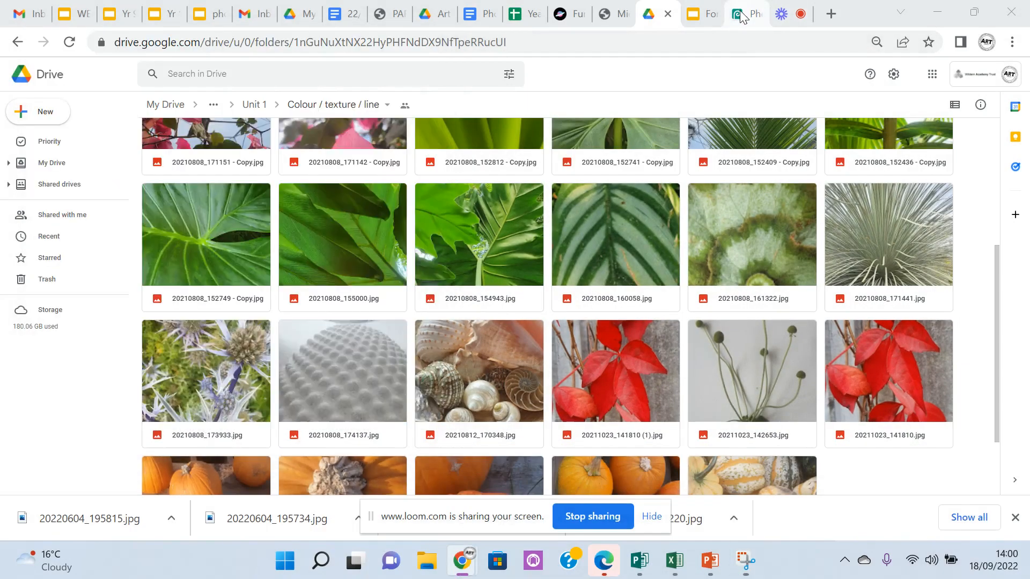
{"action": "key", "text": "ctrl+v"}
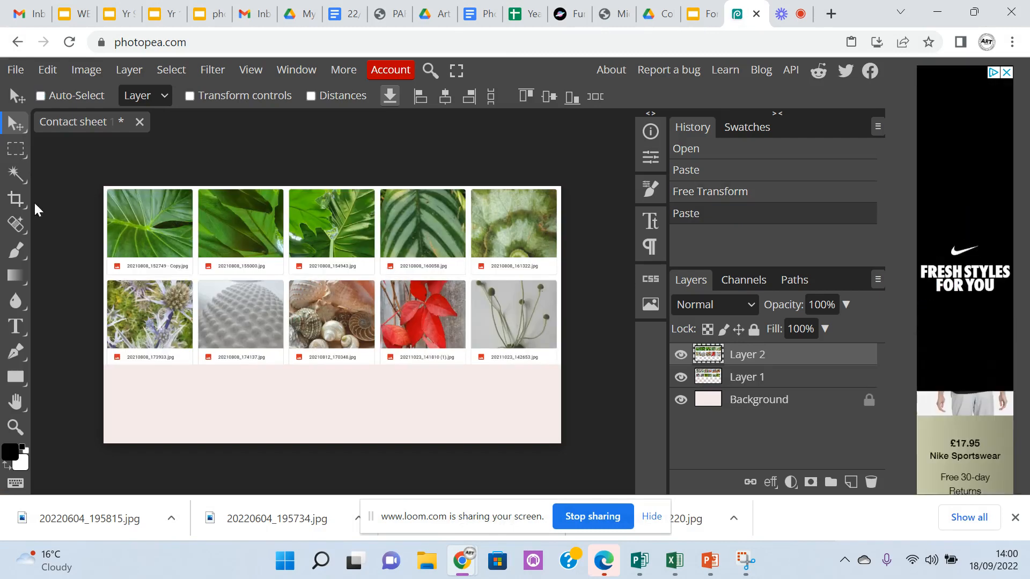
{"action": "left_click", "coordinate": [47, 70]}
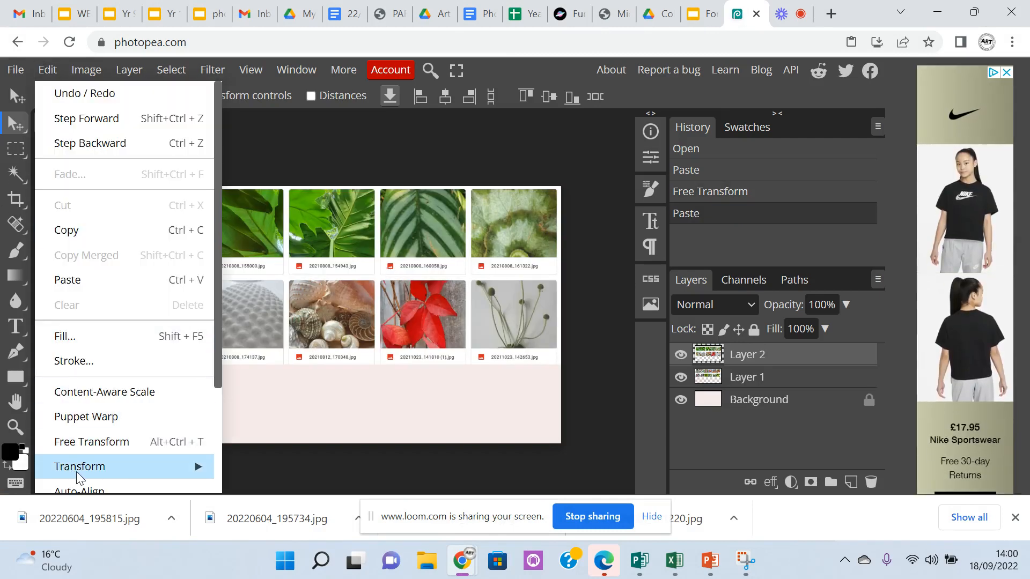
{"action": "mouse_move", "coordinate": [160, 466]}
{"action": "left_click", "coordinate": [247, 250]}
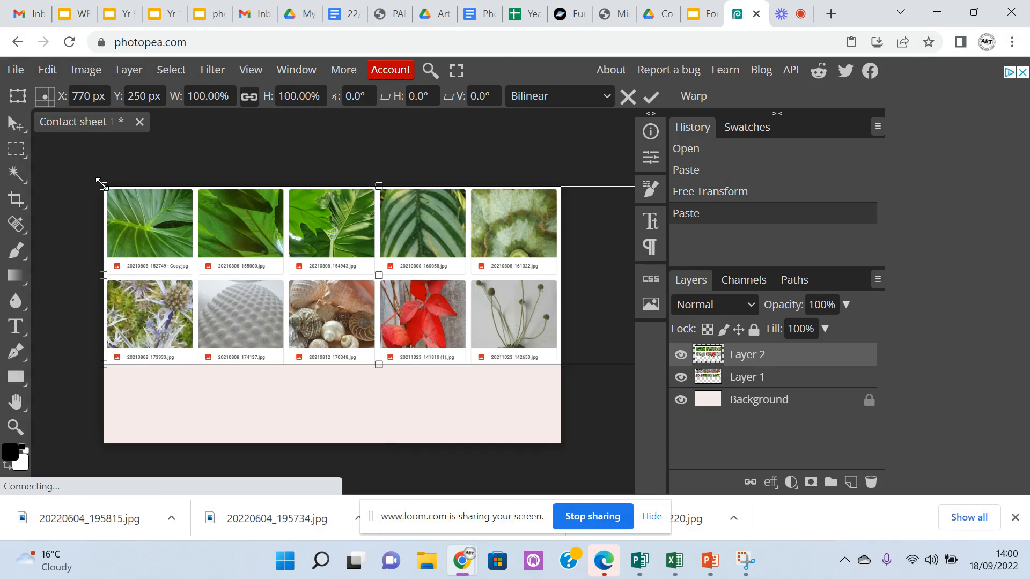
{"action": "left_click_drag", "start_coordinate": [102, 185], "coordinate": [187, 336]}
{"action": "left_click_drag", "start_coordinate": [244, 351], "coordinate": [241, 352]}
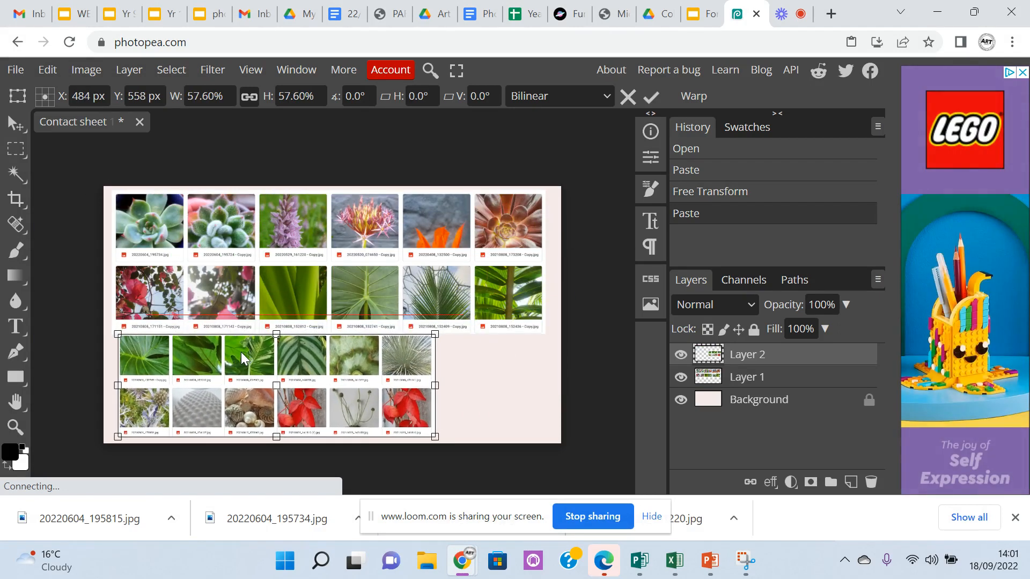
{"action": "left_click_drag", "start_coordinate": [435, 435], "coordinate": [454, 443]}
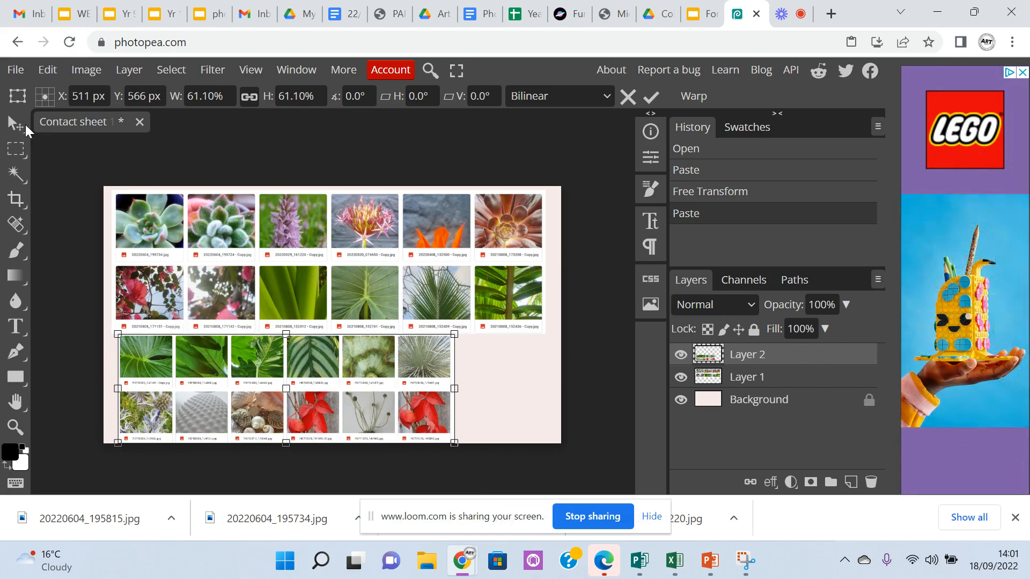
{"action": "key", "text": "Return"}
Scale the Layer 1 photo block to about 78% and centre it in the upper half of the canvas
{"action": "left_click", "coordinate": [777, 379]}
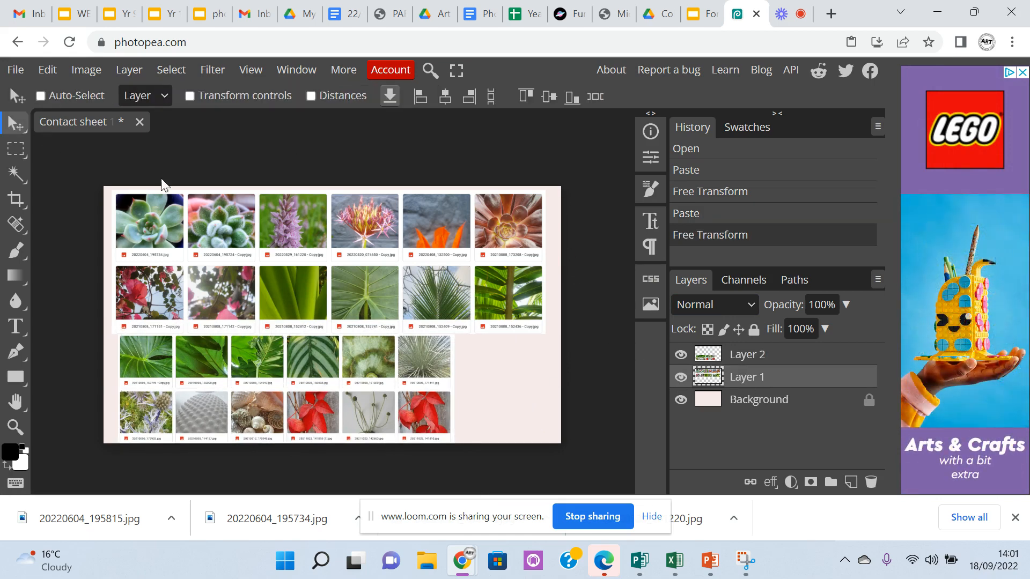
{"action": "left_click", "coordinate": [47, 70]}
{"action": "mouse_move", "coordinate": [81, 467]}
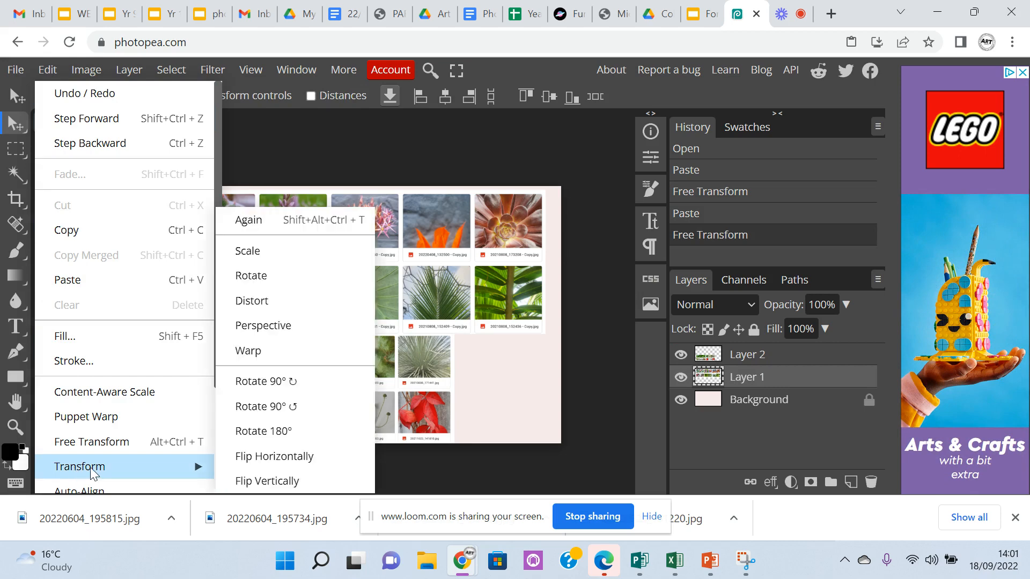
{"action": "left_click", "coordinate": [271, 252]}
{"action": "left_click_drag", "start_coordinate": [548, 191], "coordinate": [453, 223]}
{"action": "left_click_drag", "start_coordinate": [342, 279], "coordinate": [381, 251]}
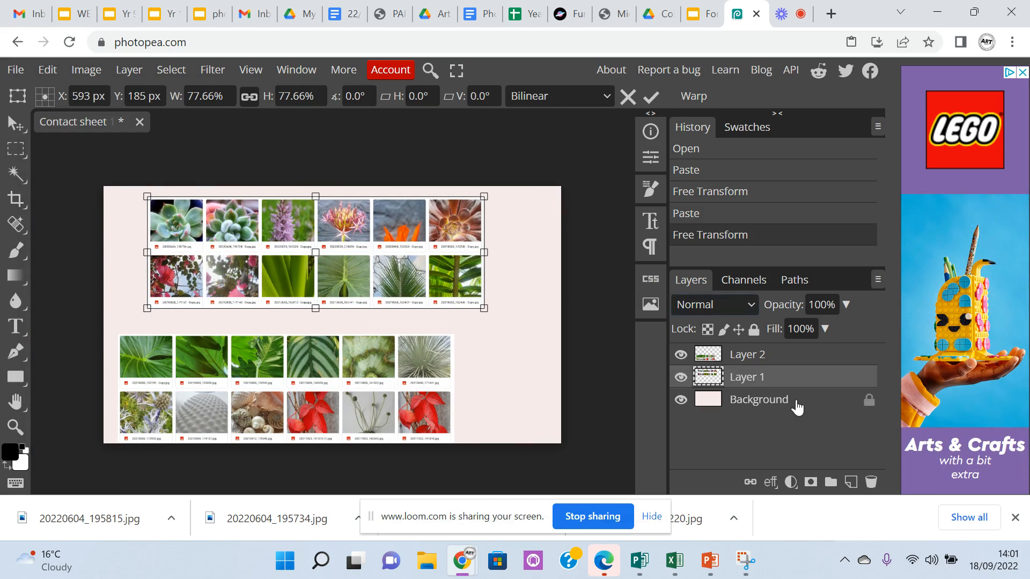
Move the Layer 2 photo block up beneath the Layer 1 block with left edges aligned, and scale it up slightly
{"action": "left_click", "coordinate": [798, 355]}
{"action": "mouse_move", "coordinate": [317, 340]}
{"action": "left_mouse_down"}
{"action": "mouse_move", "coordinate": [348, 336]}
{"action": "mouse_move", "coordinate": [343, 322]}
{"action": "left_mouse_up"}
{"action": "left_click", "coordinate": [48, 69]}
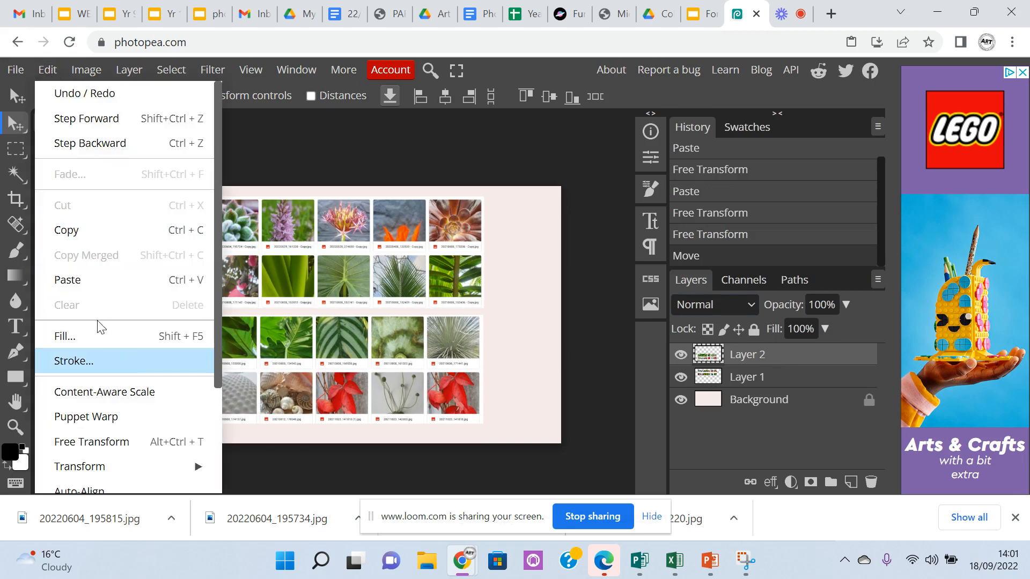
{"action": "mouse_move", "coordinate": [107, 467]}
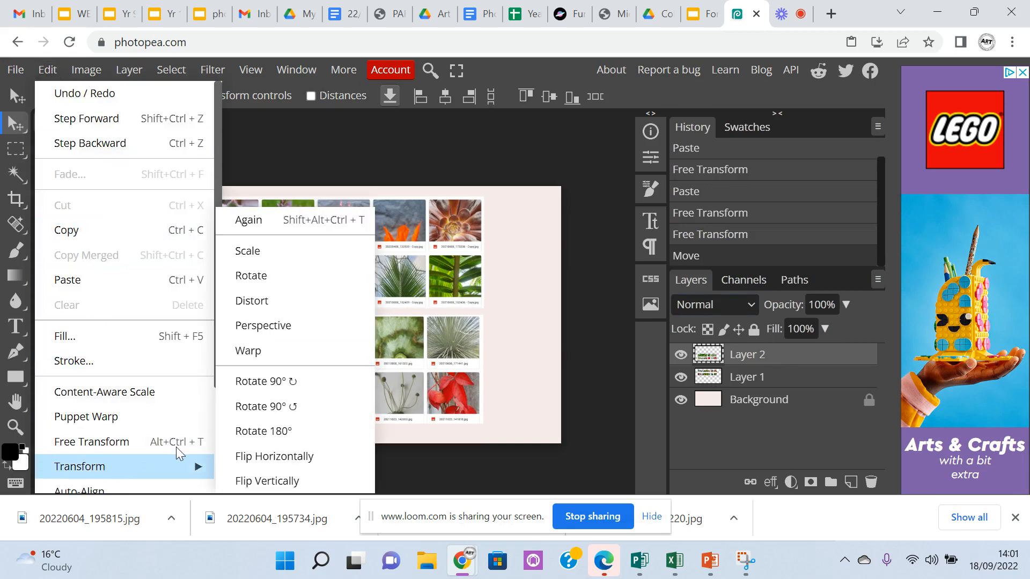
{"action": "left_click", "coordinate": [298, 252]}
{"action": "left_click_drag", "start_coordinate": [486, 429], "coordinate": [501, 433]}
{"action": "key", "text": "Return"}
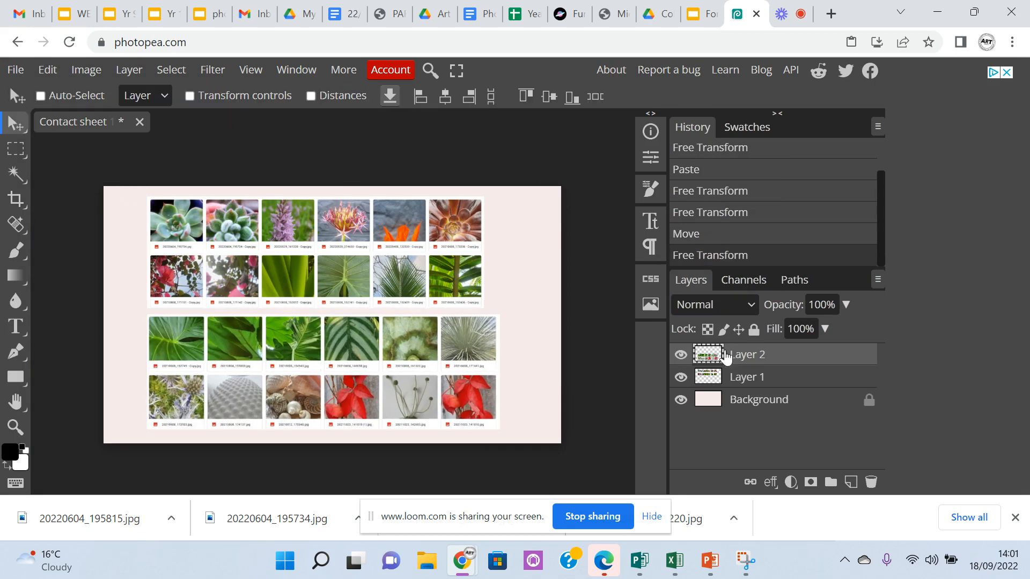
Scale the Layer 1 photo block to about 103% so its width comes close to the lower block's
{"action": "left_click", "coordinate": [793, 381]}
{"action": "left_click", "coordinate": [48, 70]}
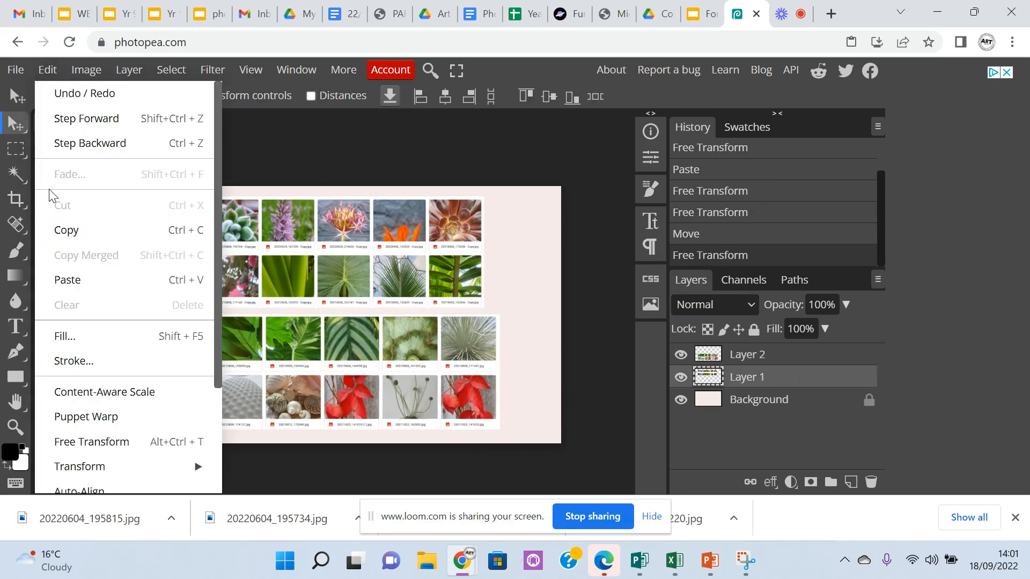
{"action": "mouse_move", "coordinate": [102, 466]}
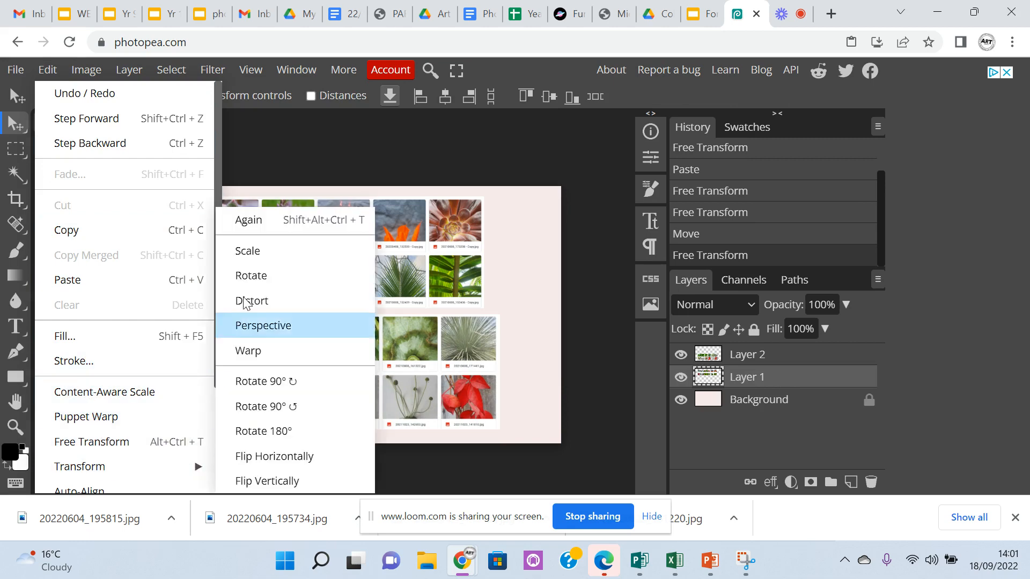
{"action": "left_click", "coordinate": [247, 248]}
{"action": "left_click_drag", "start_coordinate": [483, 196], "coordinate": [494, 193]}
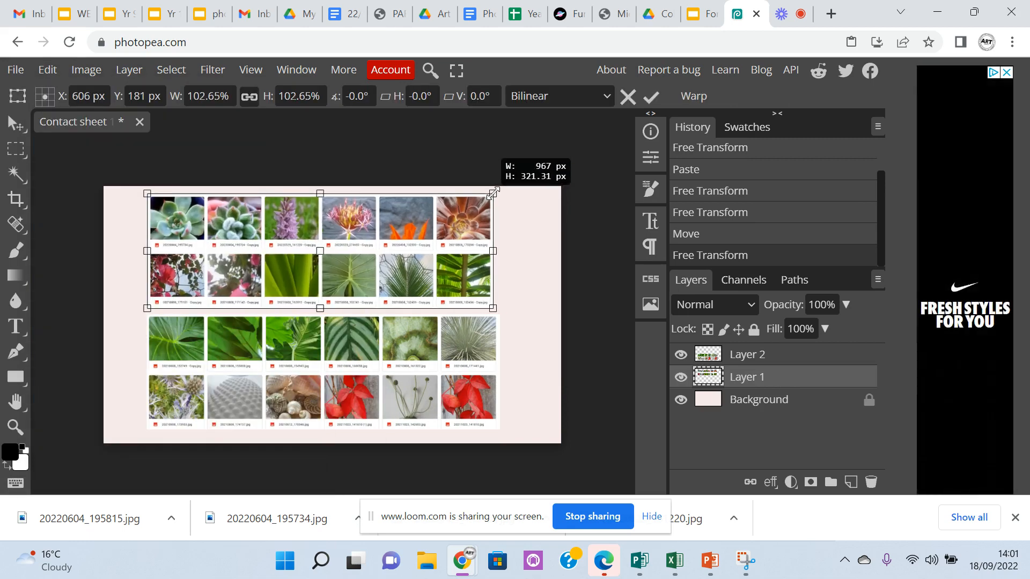
{"action": "left_click", "coordinate": [17, 124]}
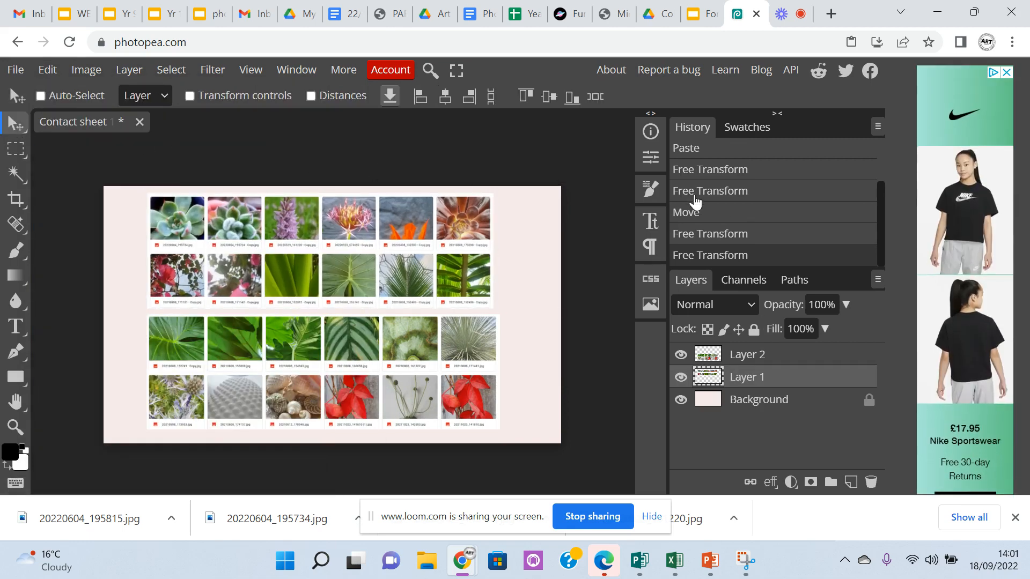
Flatten the contact sheet's layers into a single Background layer
{"action": "left_click", "coordinate": [126, 69]}
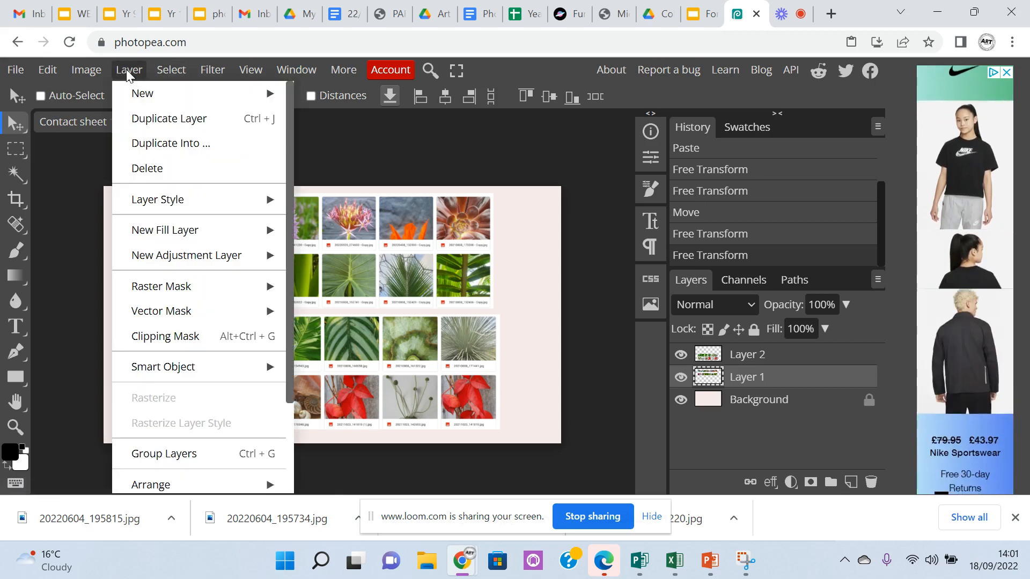
{"action": "scroll", "coordinate": [134, 418], "scroll_direction": "down", "scroll_amount": 2}
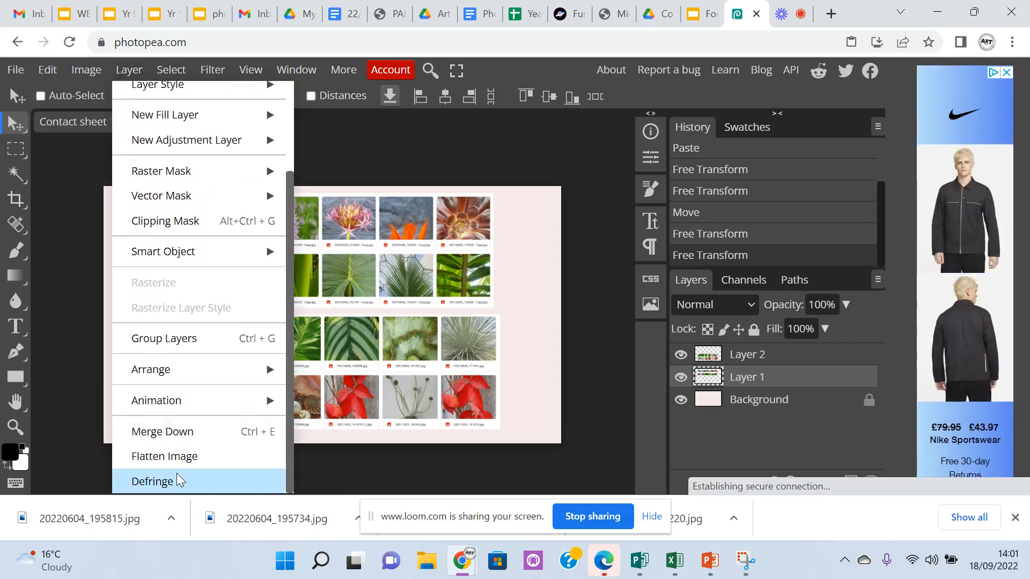
{"action": "left_click", "coordinate": [173, 457]}
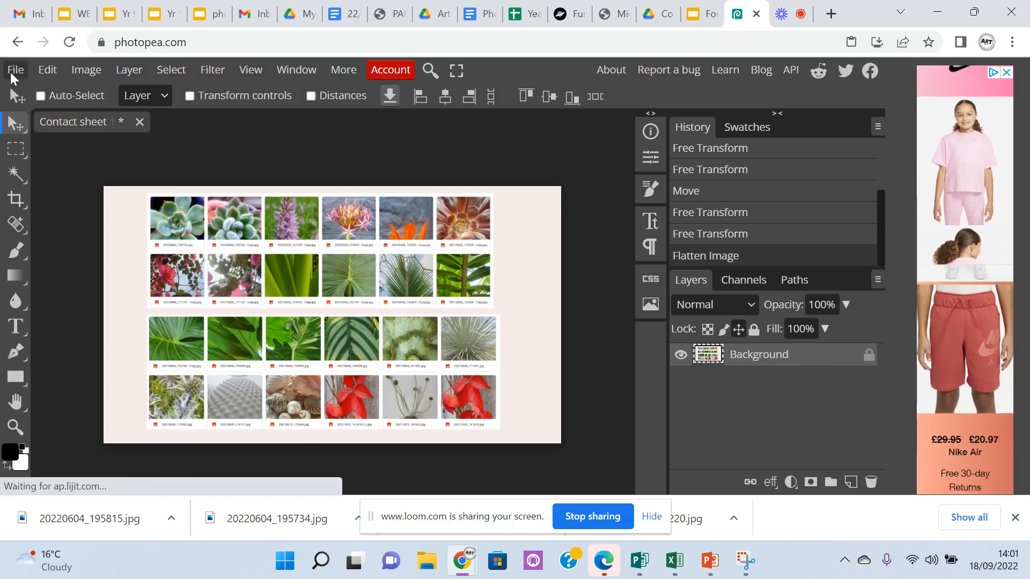
Export the flattened sheet as a JPG named Contact sheet 1, at 1280 × 720 px and 70% quality
{"action": "left_click", "coordinate": [16, 69]}
{"action": "mouse_move", "coordinate": [65, 313]}
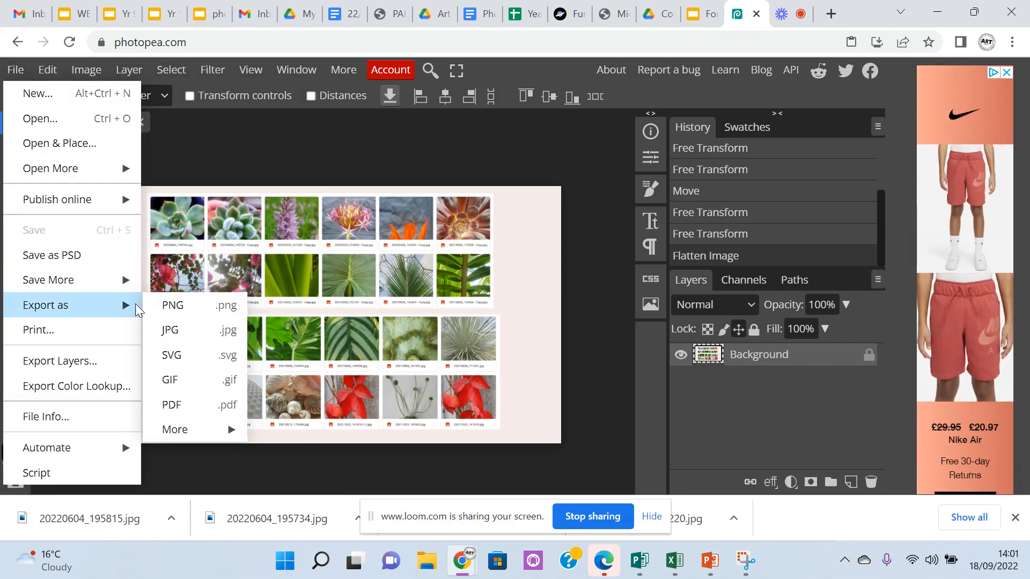
{"action": "left_click", "coordinate": [198, 331]}
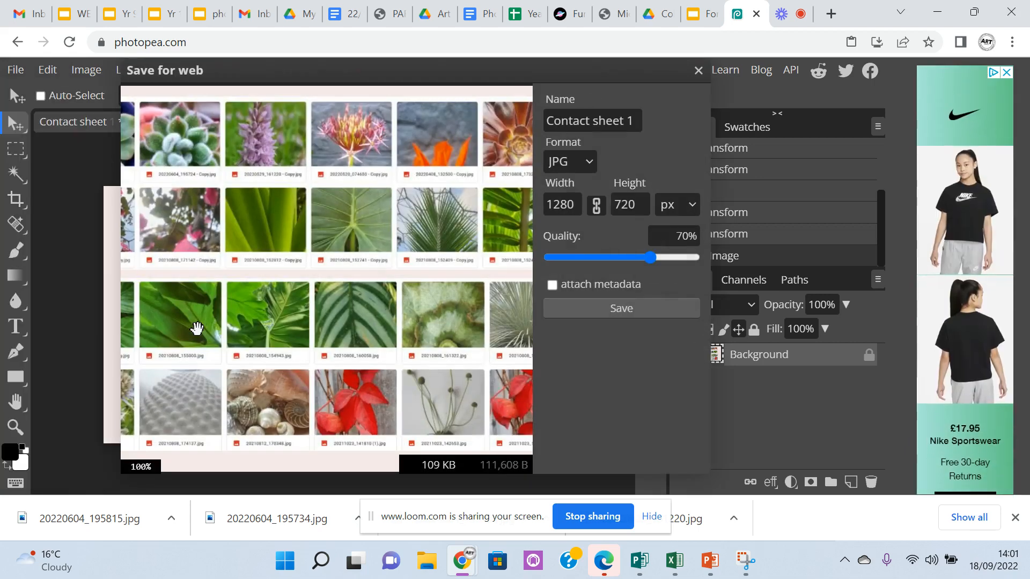
{"action": "left_click", "coordinate": [639, 123]}
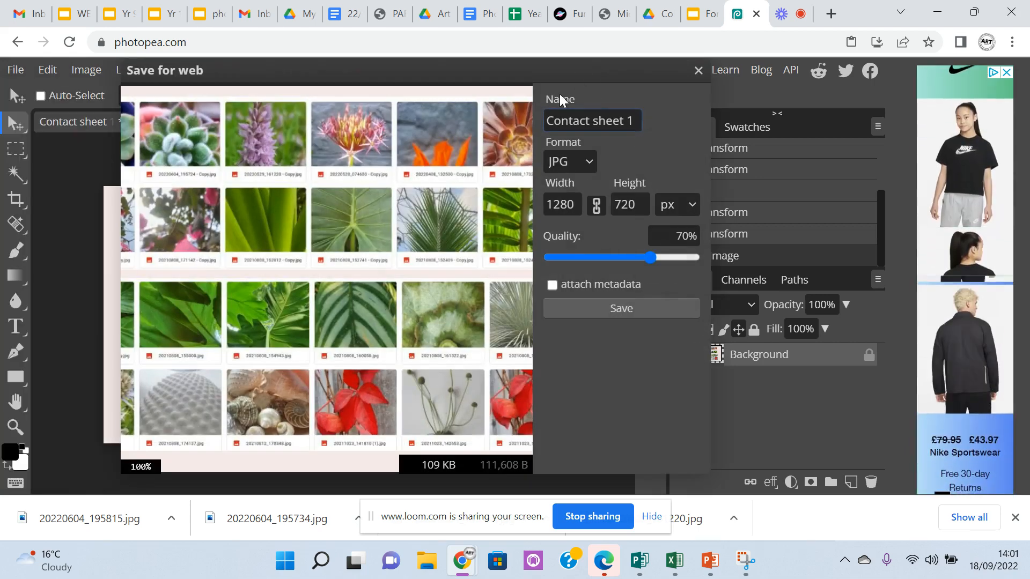
{"action": "left_click", "coordinate": [563, 162]}
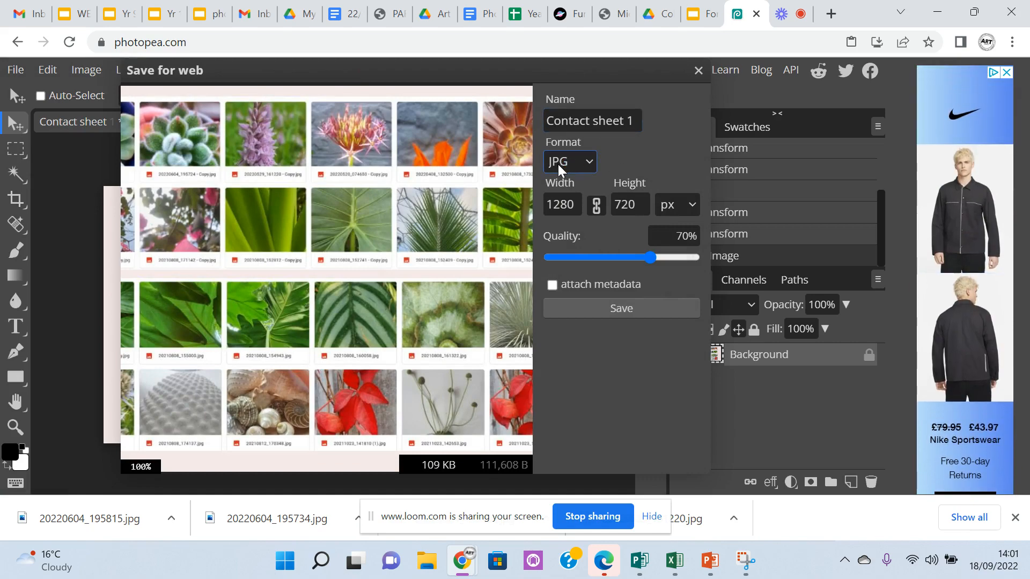
{"action": "left_click", "coordinate": [589, 309]}
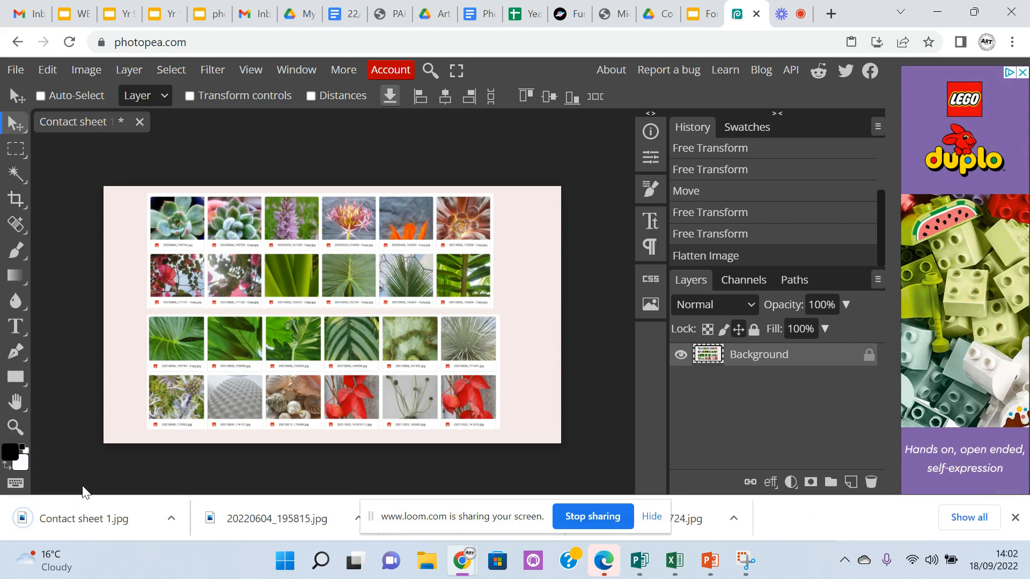
{"action": "left_click", "coordinate": [78, 69]}
{"action": "mouse_move", "coordinate": [101, 126]}
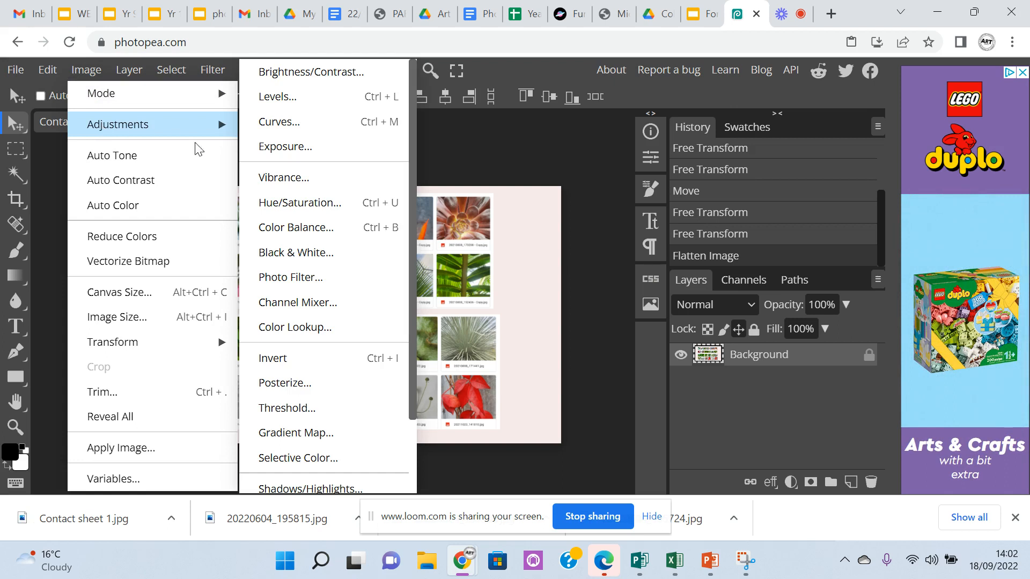
{"action": "left_click", "coordinate": [310, 204]}
{"action": "left_click_drag", "start_coordinate": [349, 195], "coordinate": [637, 94]}
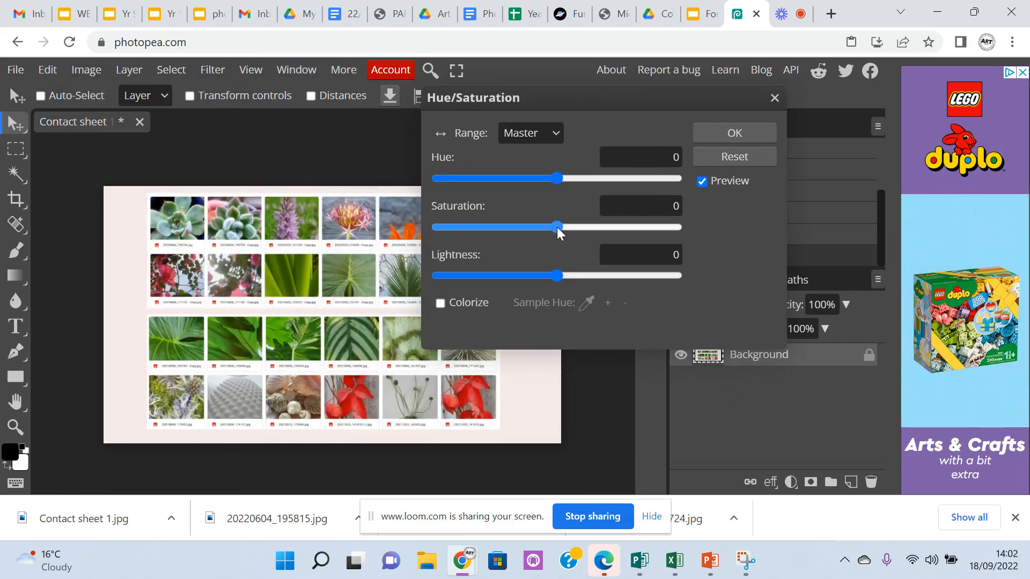
{"action": "left_click_drag", "start_coordinate": [556, 227], "coordinate": [524, 226]}
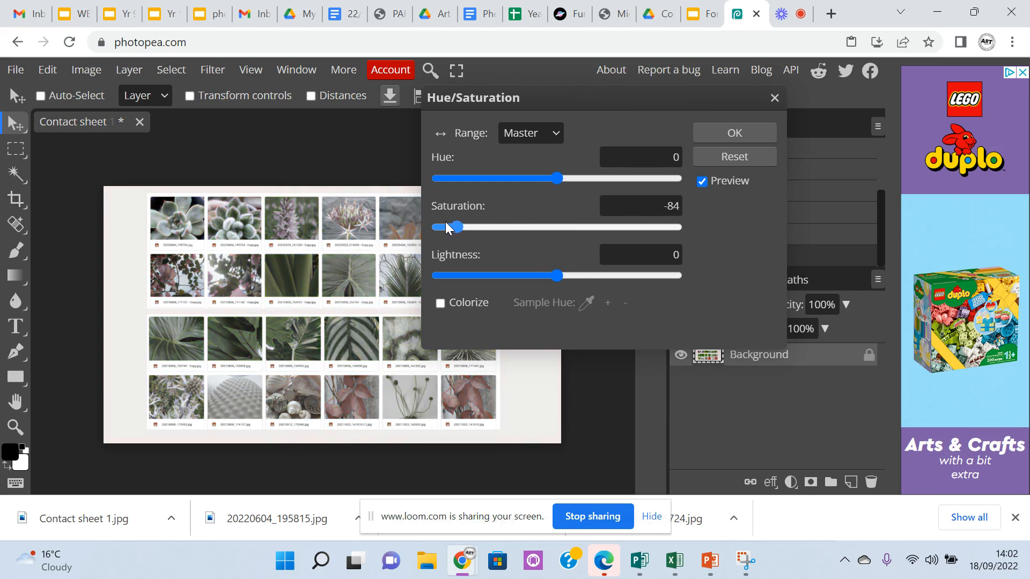
{"action": "left_click", "coordinate": [717, 163]}
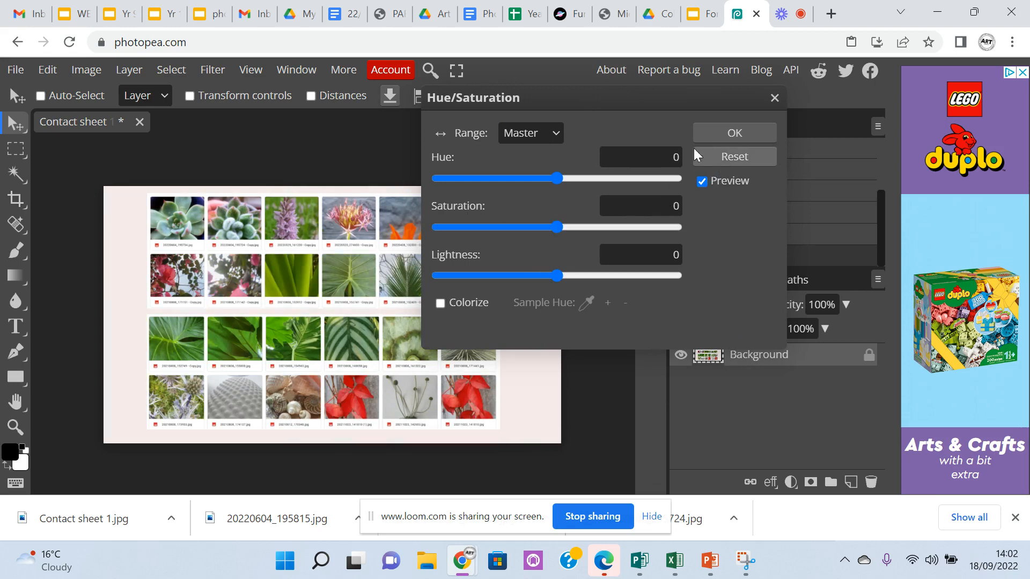
{"action": "left_click", "coordinate": [775, 99]}
Try a Black & White adjustment with its default values on the flattened sheet, and revert to the Flatten Image state
{"action": "left_click", "coordinate": [78, 67]}
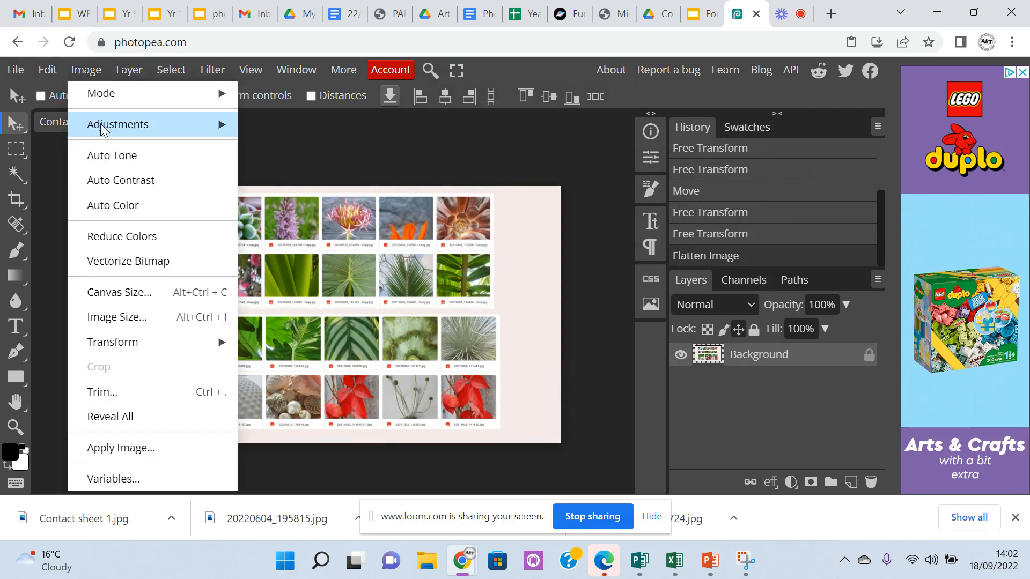
{"action": "left_click", "coordinate": [336, 251]}
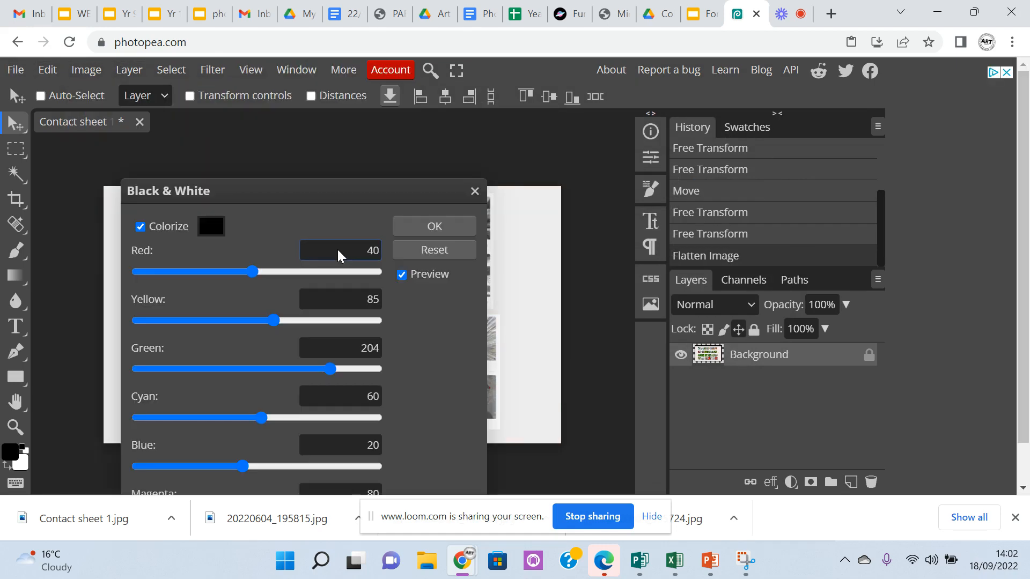
{"action": "left_click_drag", "start_coordinate": [342, 205], "coordinate": [750, 88]}
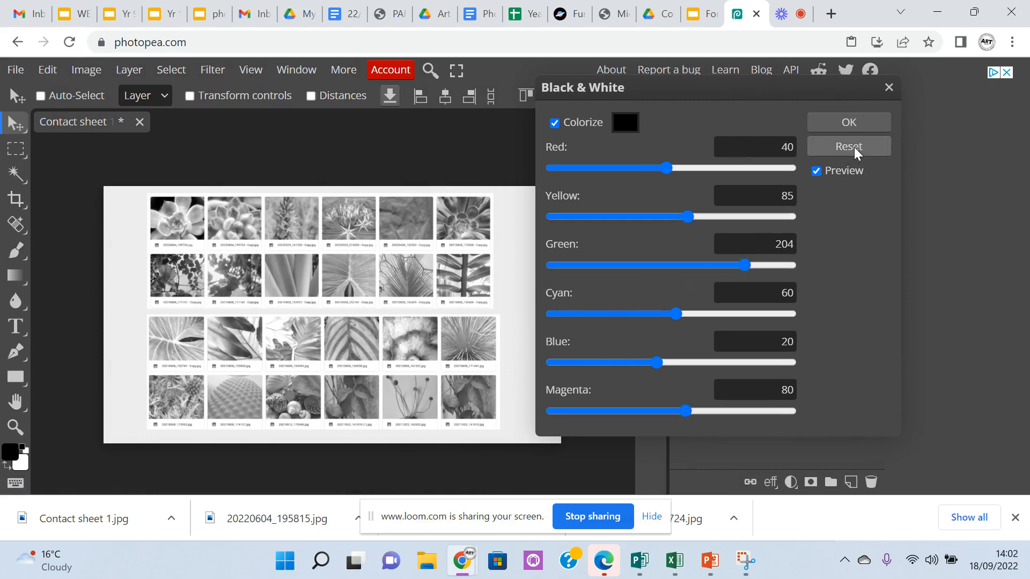
{"action": "left_click", "coordinate": [849, 125]}
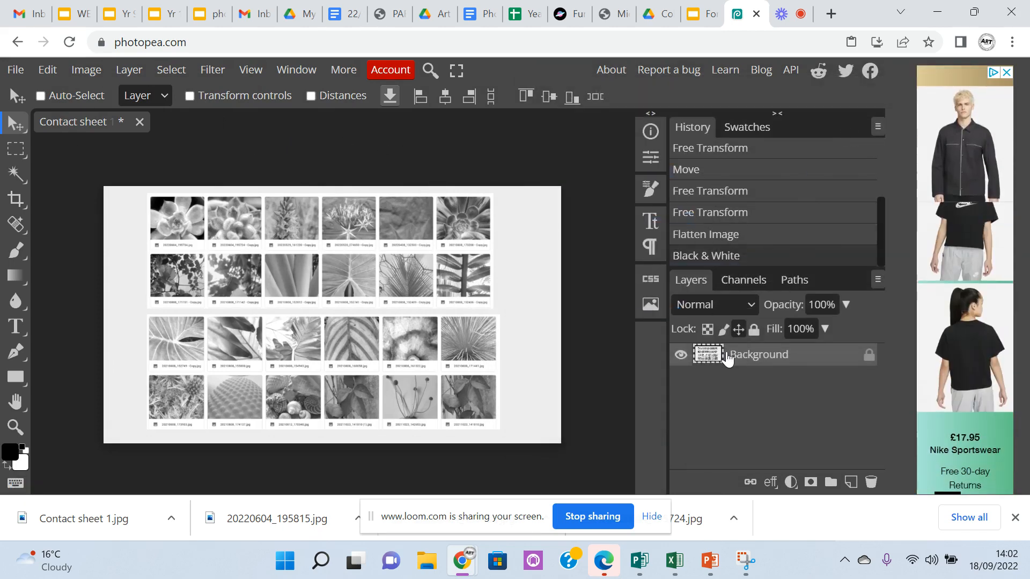
{"action": "left_click", "coordinate": [756, 241]}
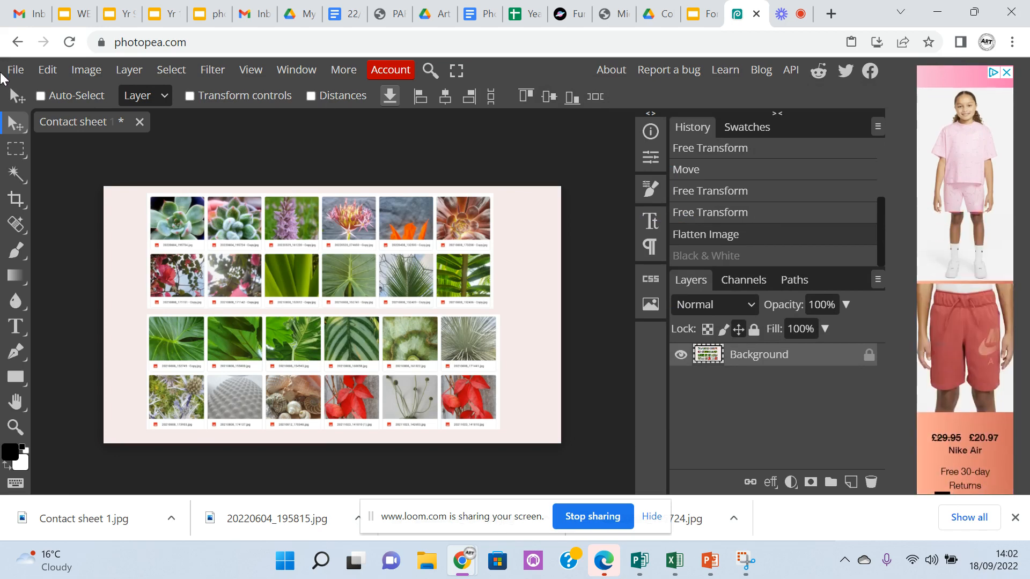
Turn the sheet black and white with a Hue/Saturation adjustment of Hue 23, Saturation -100 and Lightness -1
{"action": "left_click", "coordinate": [82, 69]}
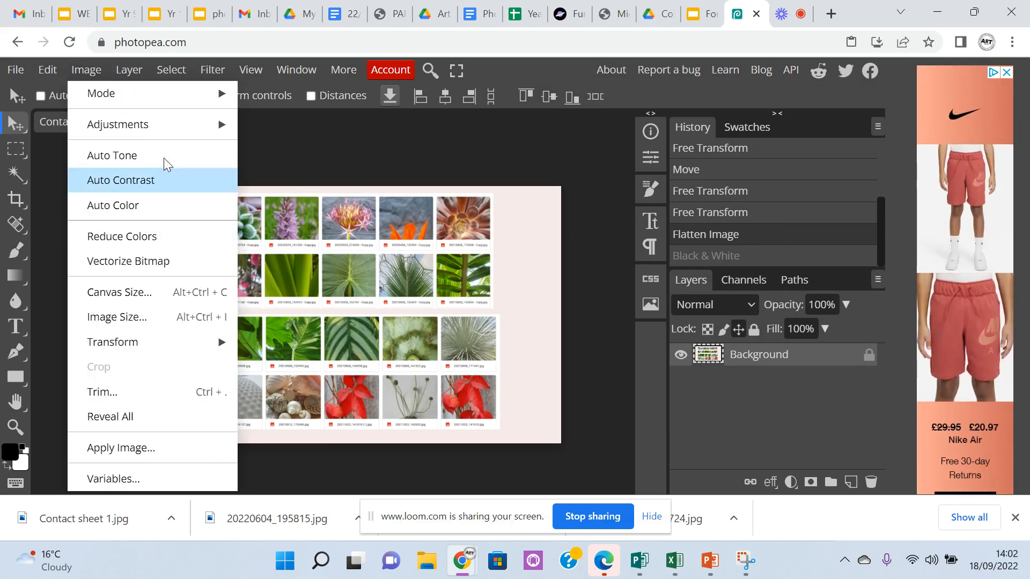
{"action": "mouse_move", "coordinate": [164, 120]}
{"action": "left_click", "coordinate": [330, 200]}
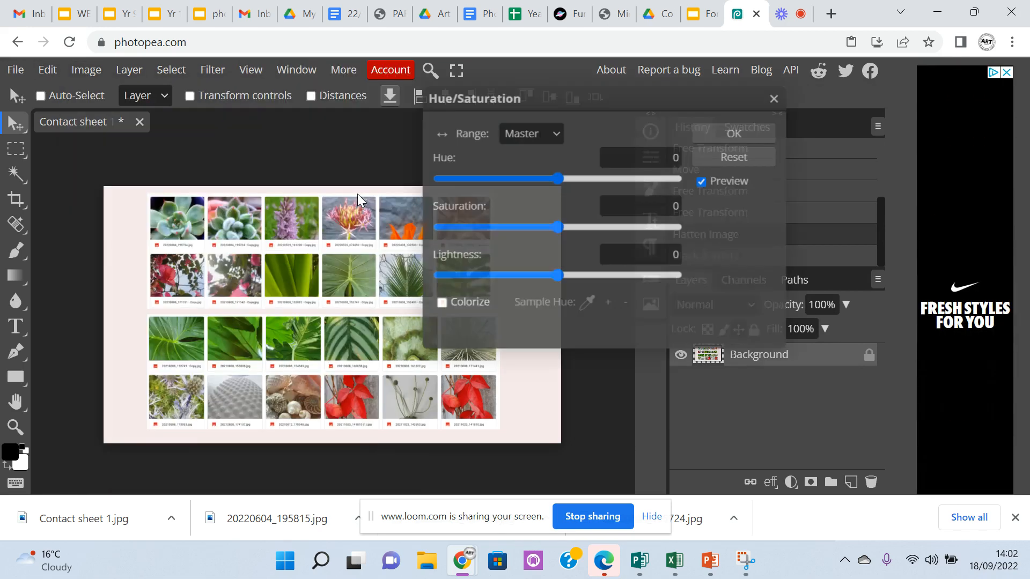
{"action": "left_click_drag", "start_coordinate": [556, 230], "coordinate": [425, 231]}
{"action": "mouse_move", "coordinate": [553, 279]}
{"action": "left_mouse_down"}
{"action": "mouse_move", "coordinate": [544, 278]}
{"action": "mouse_move", "coordinate": [556, 278]}
{"action": "left_mouse_up"}
{"action": "left_click_drag", "start_coordinate": [556, 183], "coordinate": [544, 182]}
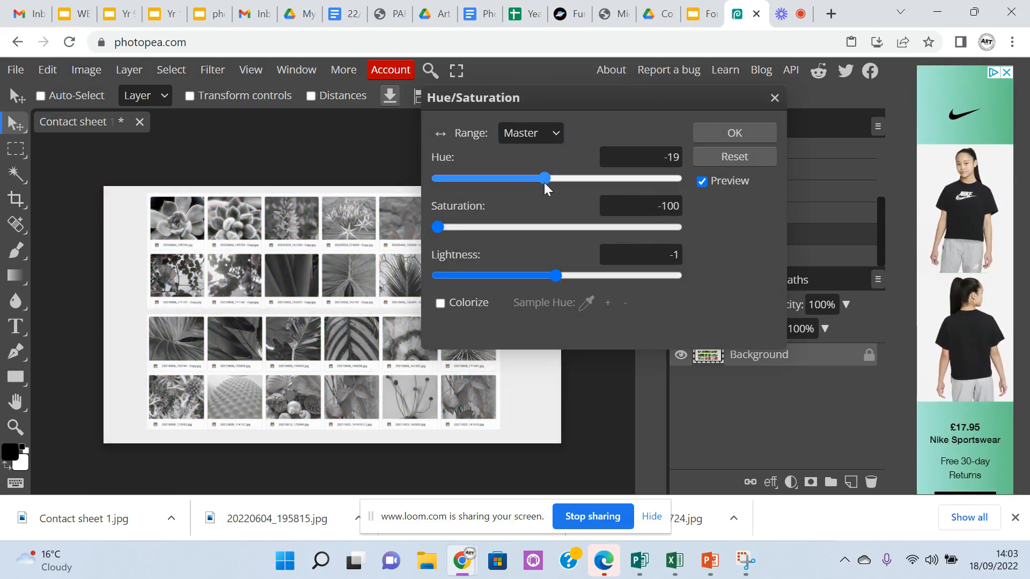
{"action": "left_click", "coordinate": [726, 127]}
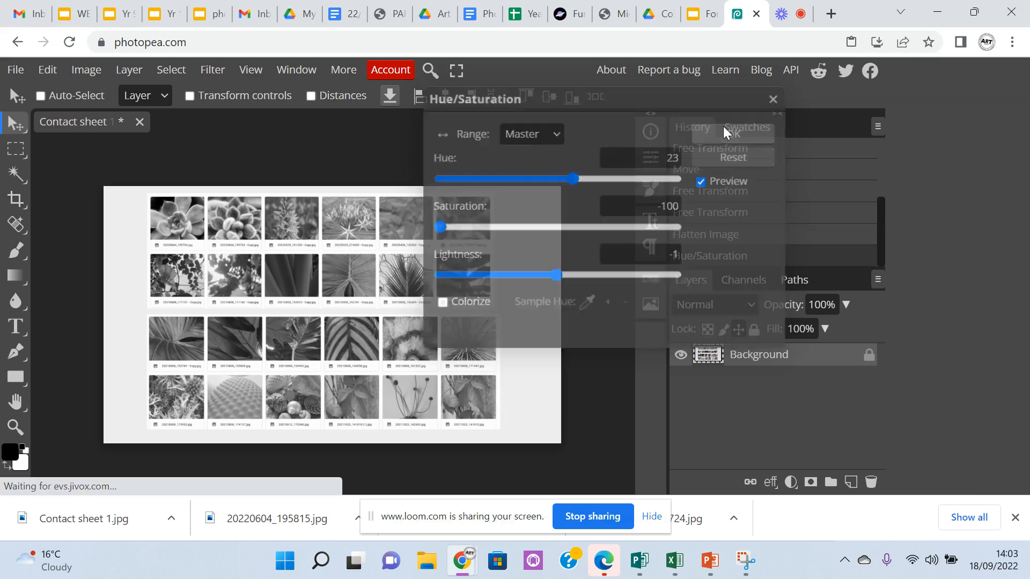
Export the black-and-white version as a JPG named Contact sheet 2, at 1280 × 720 px and 70% quality
{"action": "left_click", "coordinate": [11, 71]}
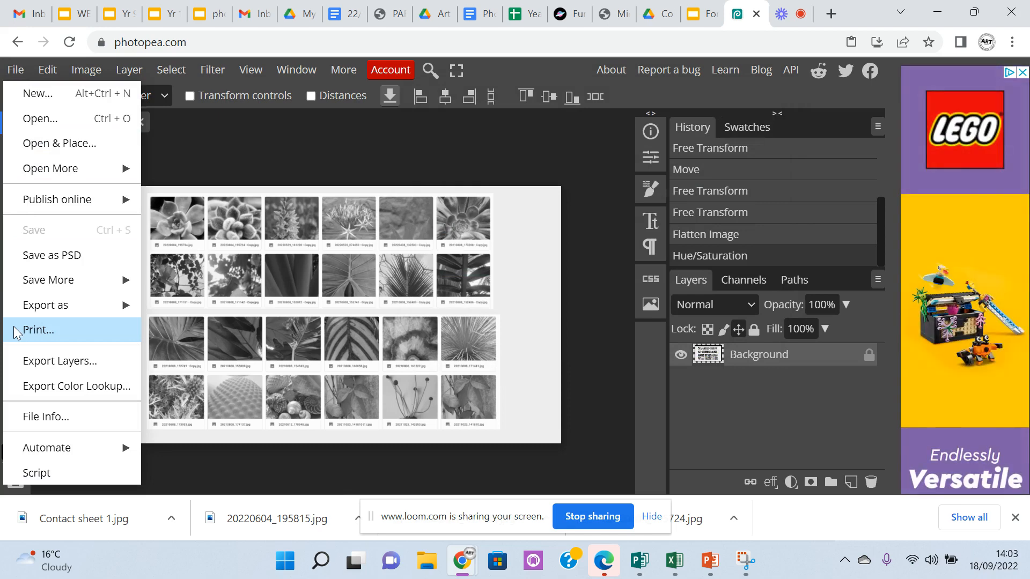
{"action": "mouse_move", "coordinate": [81, 304]}
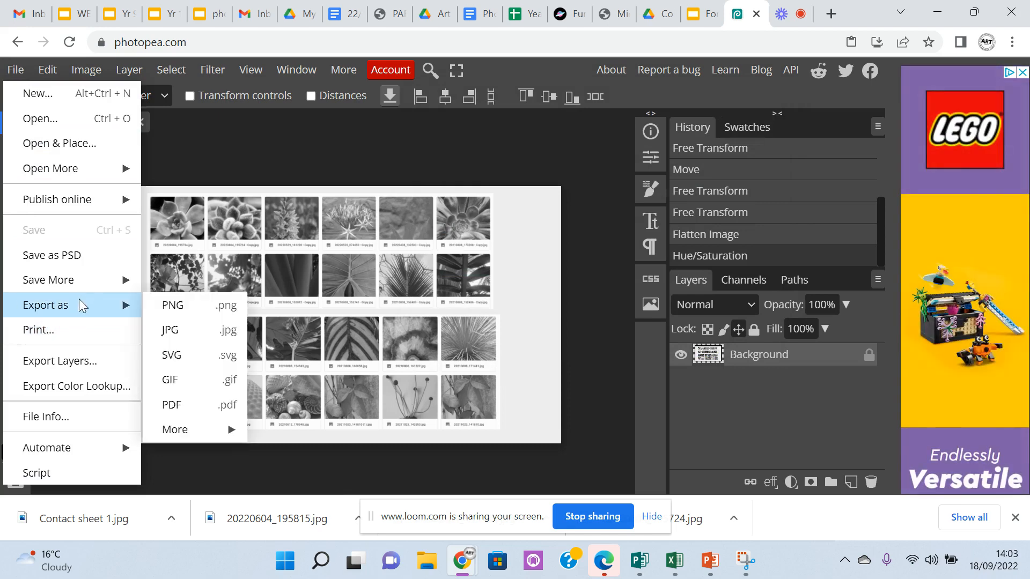
{"action": "left_click", "coordinate": [169, 329]}
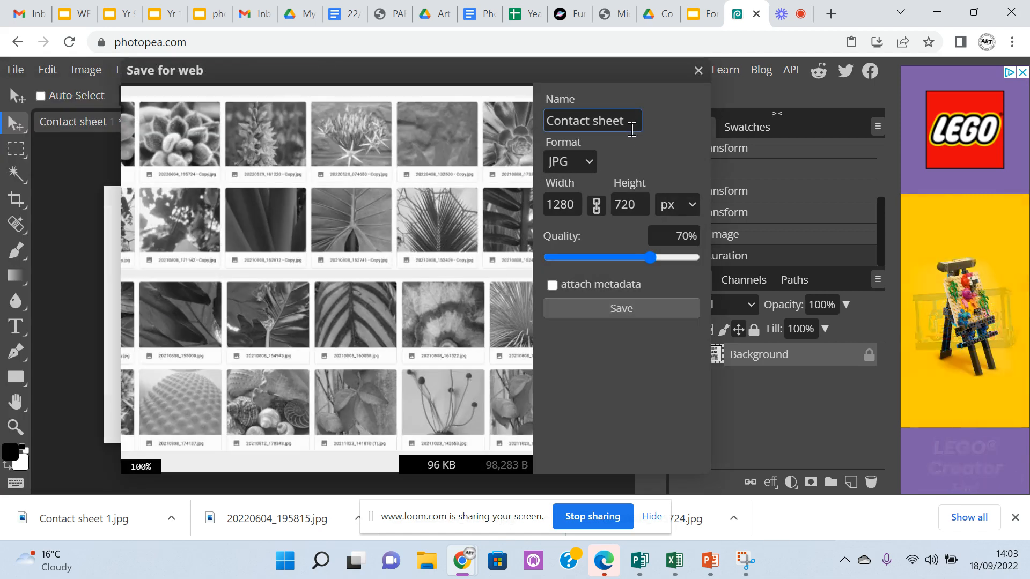
{"action": "type", "text": "2"}
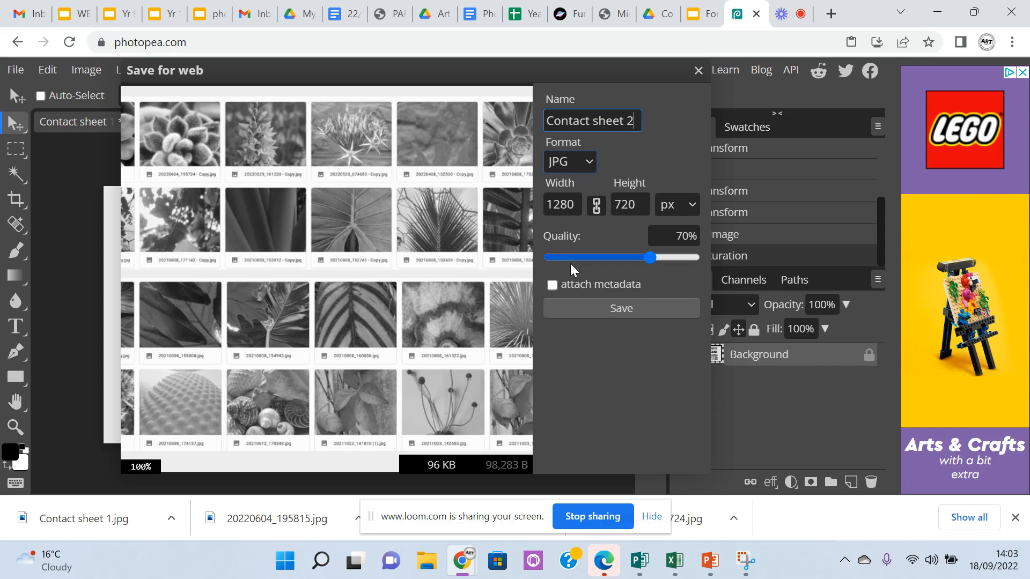
{"action": "left_click", "coordinate": [578, 310]}
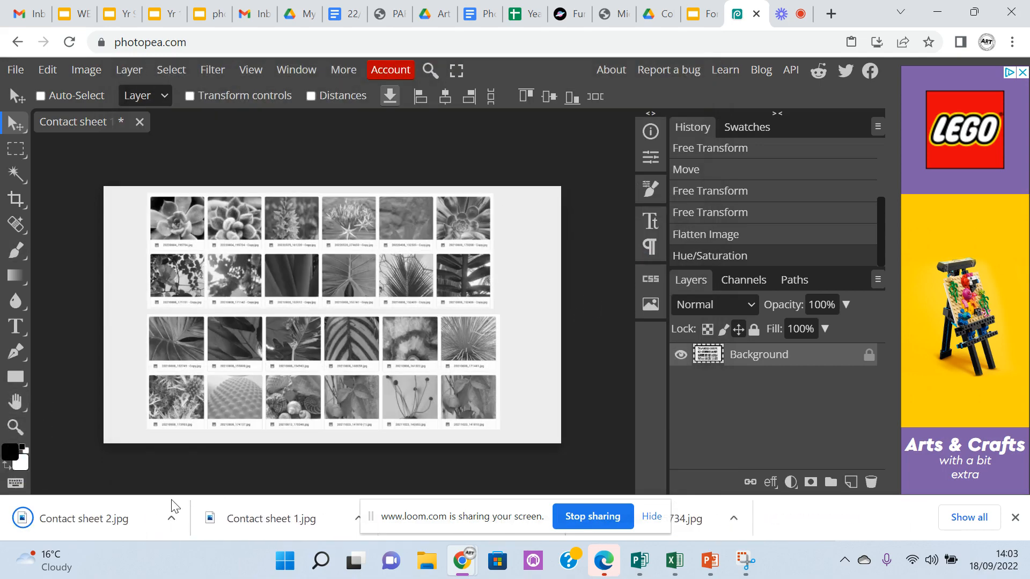
Switch to the Formal Elements presentation in Google Slides and open the image insertion options for the Contact Sheet shoot 1 slide
{"action": "left_click", "coordinate": [694, 17]}
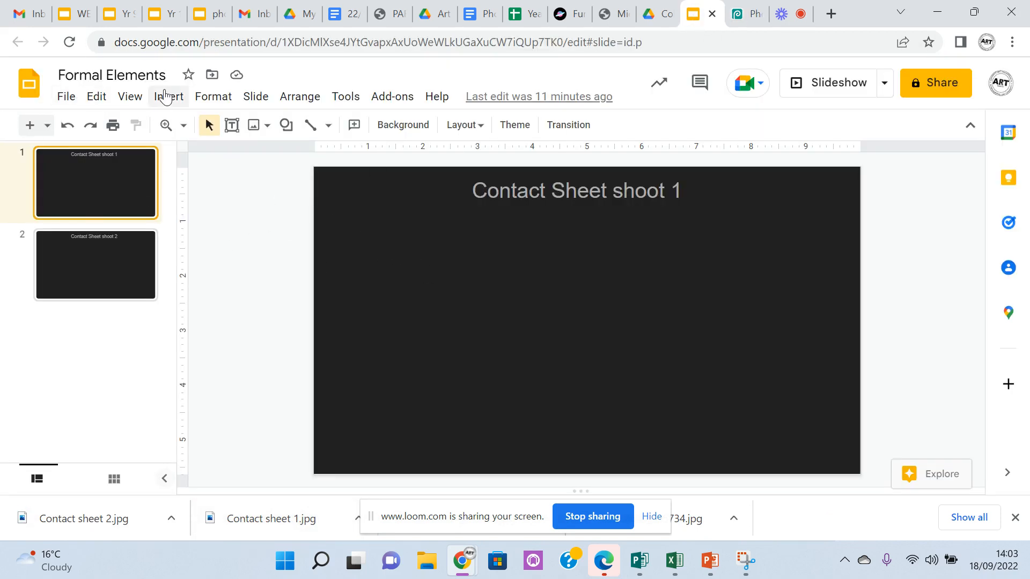
{"action": "left_click", "coordinate": [168, 99]}
{"action": "mouse_move", "coordinate": [177, 125]}
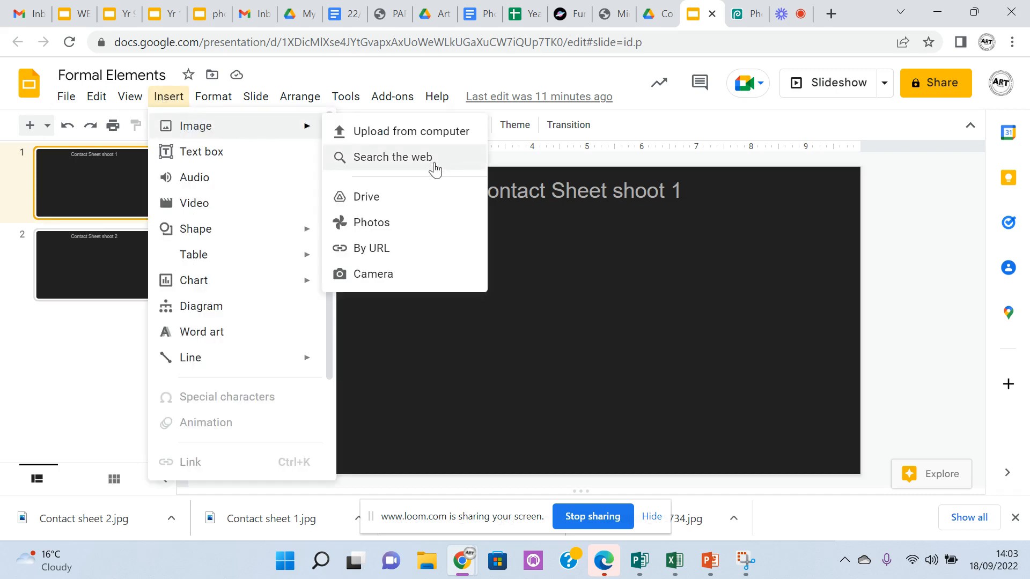